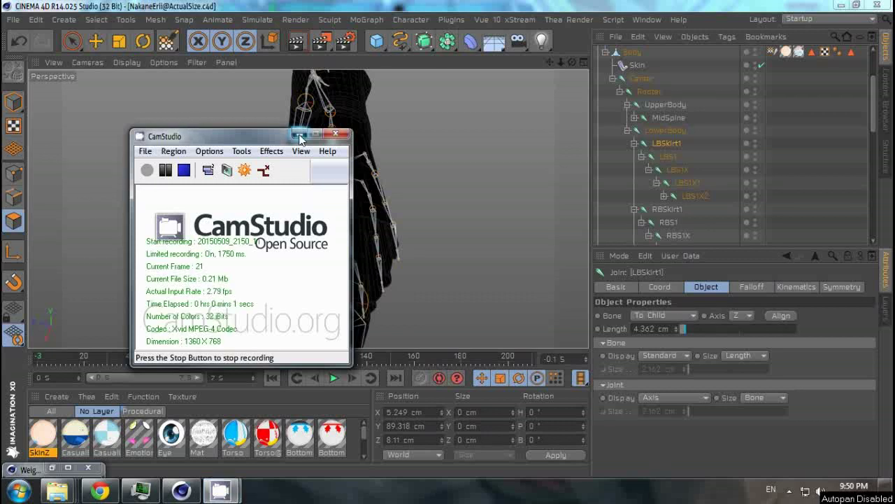
Select the LowerBody joint, orbit the view and activate the Weight Tool
key("r")
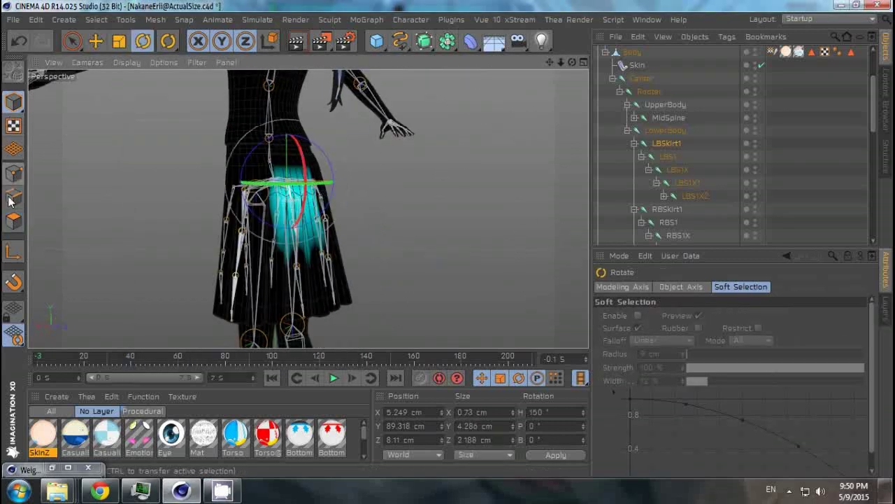
scroll(628, 129, "up", 3)
left_click(628, 129)
left_click(661, 208)
mouse_move(420, 210)
left_mouse_down("alt")
mouse_move(350, 210)
mouse_move(571, 105)
left_mouse_up("alt")
left_click(168, 41)
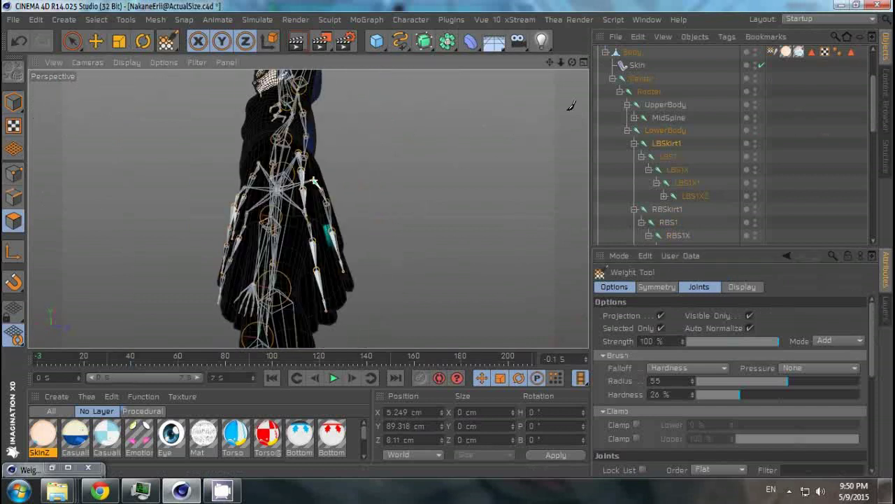
Inspect the LBSkirt1, LBS1X2 and RBSkirt1 joint weights from several angles
left_click(631, 52, "ctrl")
left_click_drag(585, 75, 160, 213, "alt")
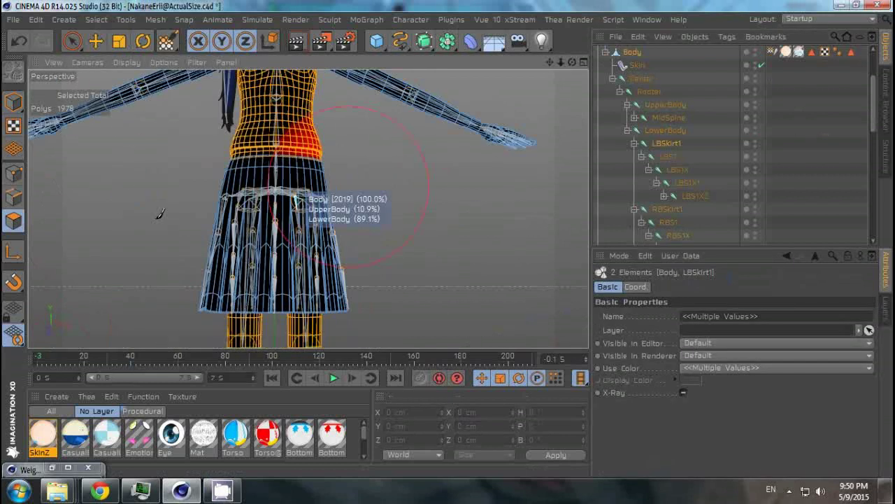
left_click_drag(474, 191, 266, 202, "alt")
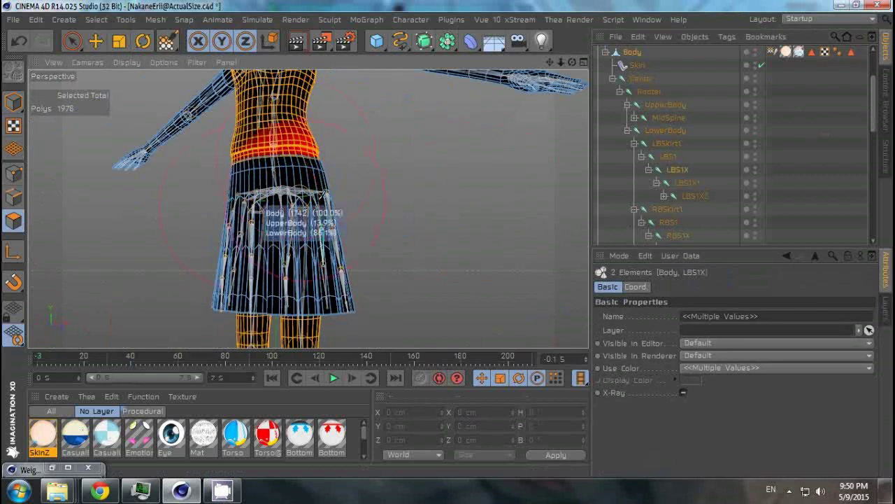
left_click_drag(308, 304, 503, 217, "alt")
left_click(694, 196)
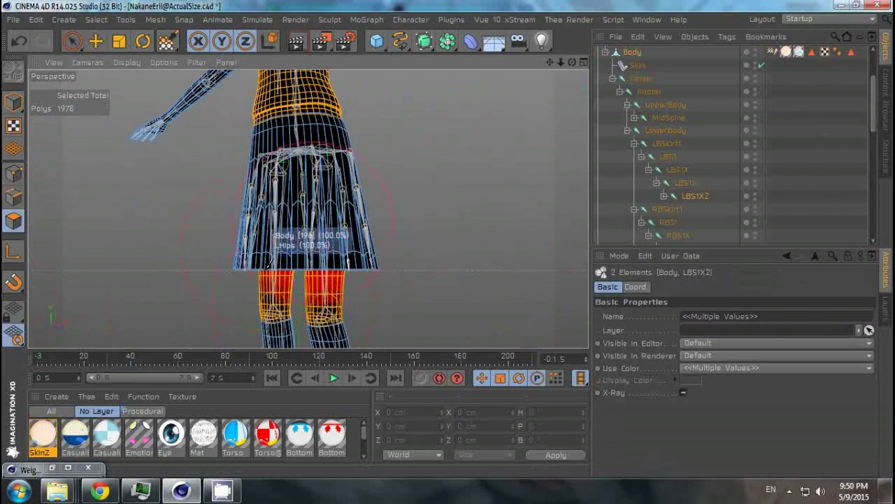
left_click(693, 196, "ctrl")
left_click_drag(433, 210, 338, 134, "alt")
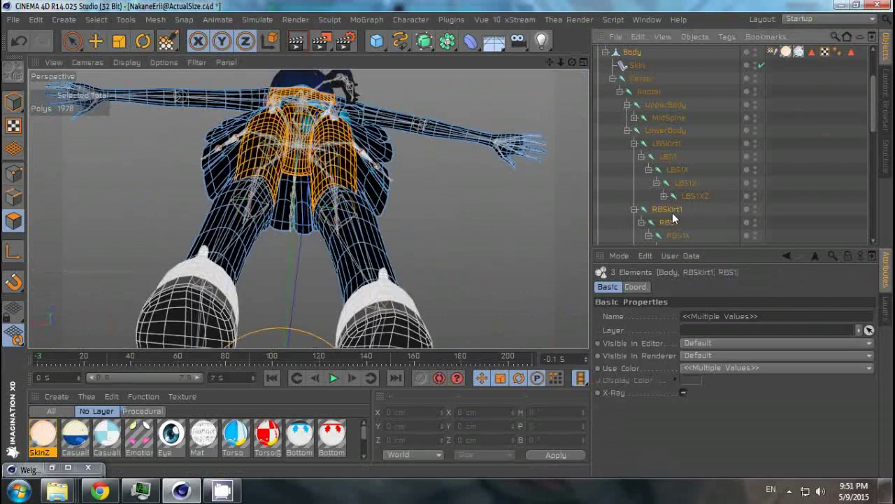
Check the RBS1, RBS1X1, LFskirt2 and LFS2X1 joint weights around the skirt
left_click(668, 209, "ctrl")
left_click_drag(490, 210, 383, 198, "alt")
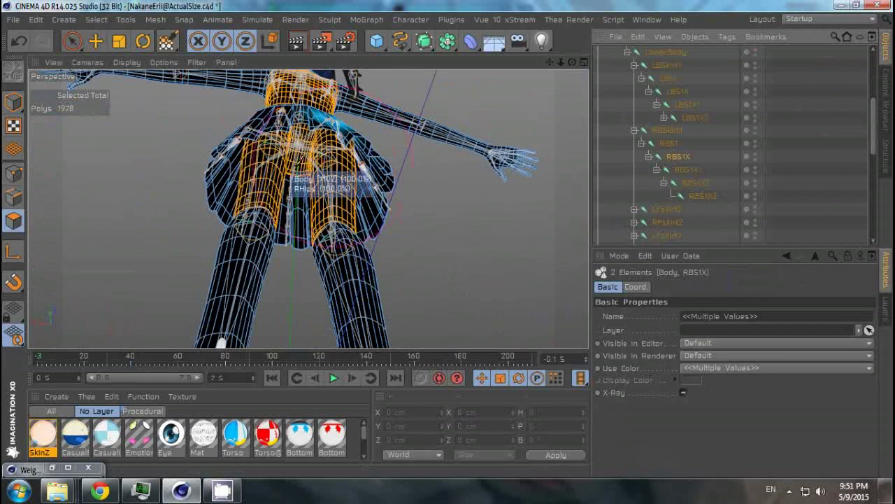
left_click(683, 171)
left_click_drag(455, 210, 332, 193, "alt")
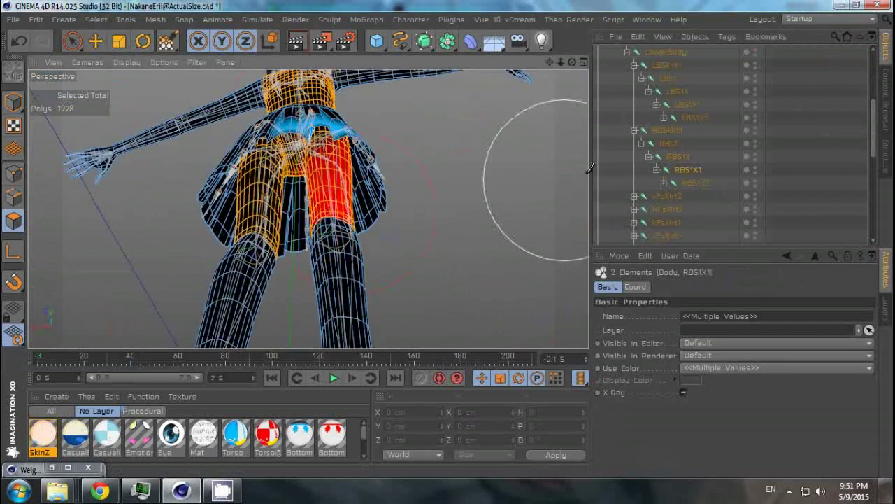
left_click(691, 183, "ctrl")
left_click_drag(455, 210, 307, 114, "alt")
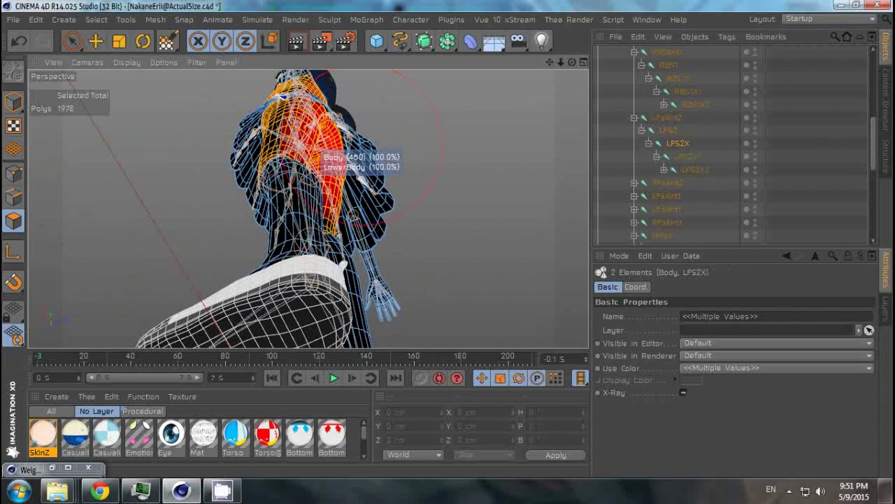
left_click(702, 157)
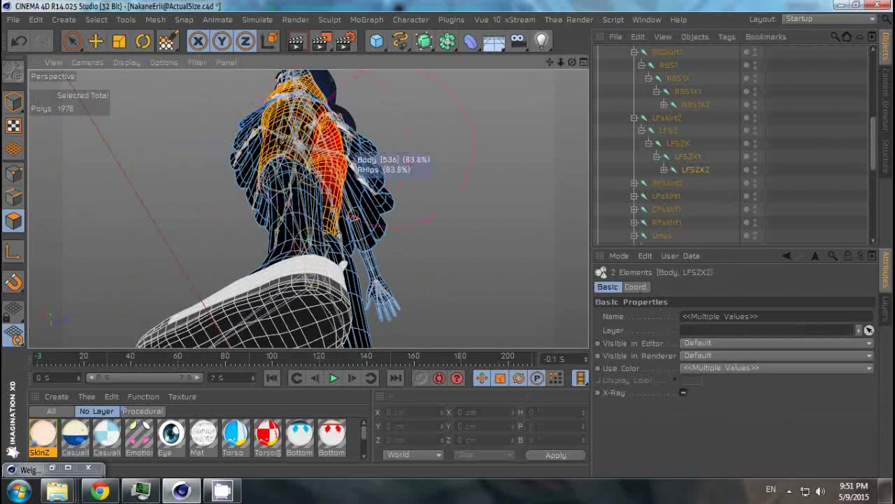
Orbit to low angles and inspect the CFS15 joint weights
left_click_drag(353, 187, 131, 177, "alt")
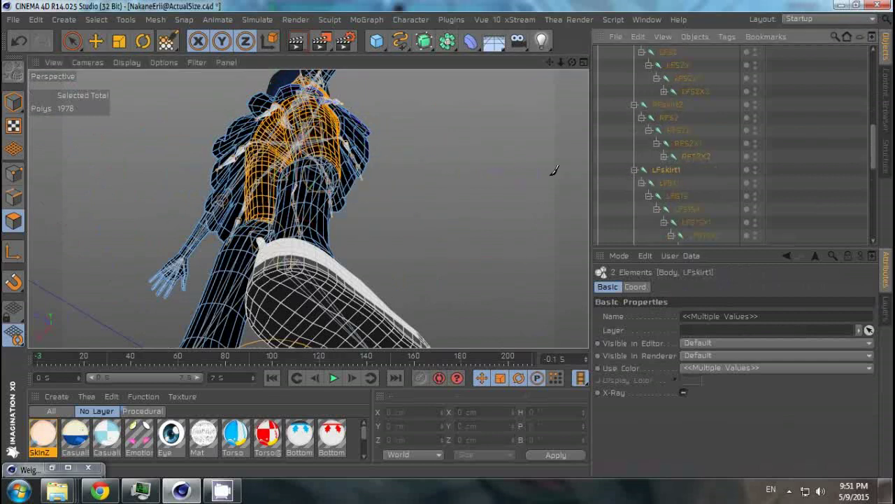
left_click_drag(300, 200, 276, 329, "alt")
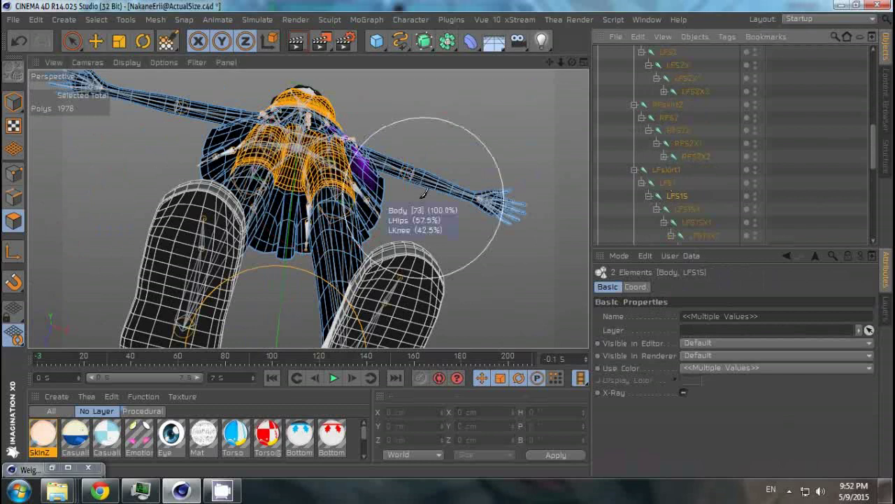
left_click_drag(422, 194, 670, 195, "alt")
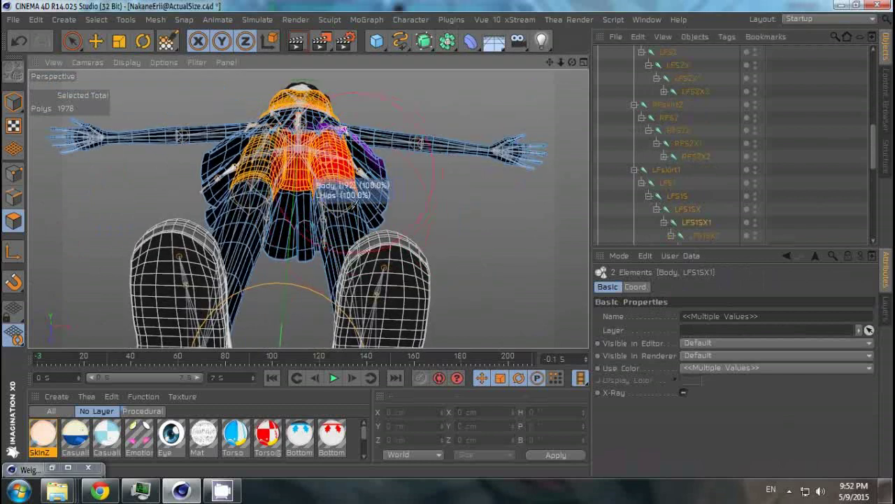
mouse_move(480, 180)
left_mouse_down("alt")
mouse_move(302, 156)
mouse_move(420, 210)
left_mouse_up("alt")
left_click(677, 197, "ctrl")
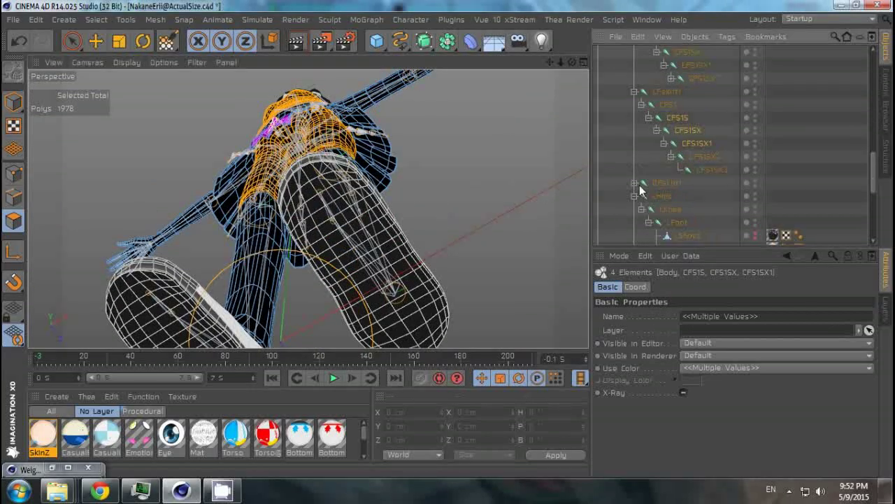
left_click_drag(253, 185, 640, 198, "alt")
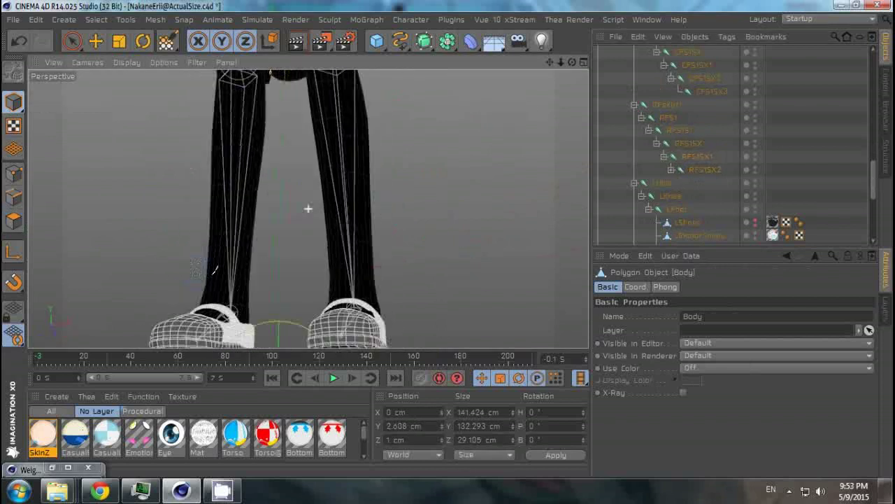
Rotate the LowerBody joint to test how the skirt bends
left_click_drag(310, 206, 679, 139, "alt")
key("r")
left_click_drag(297, 188, 45, 93)
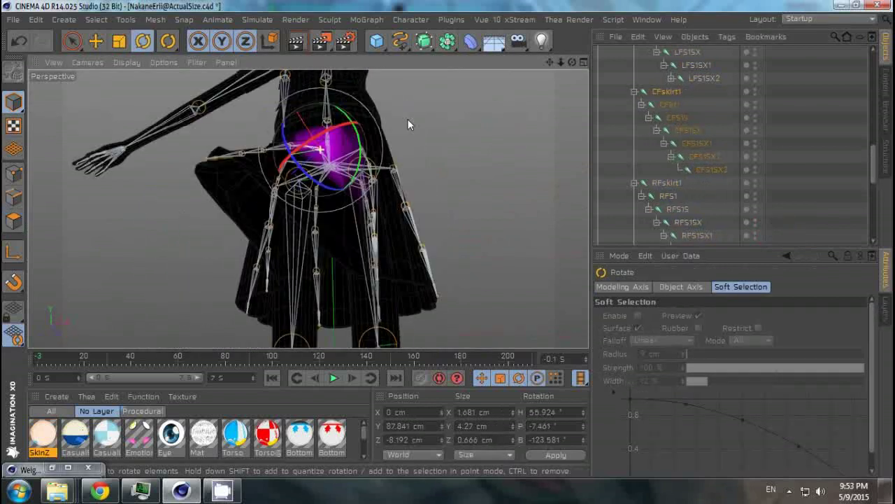
left_click(14, 222)
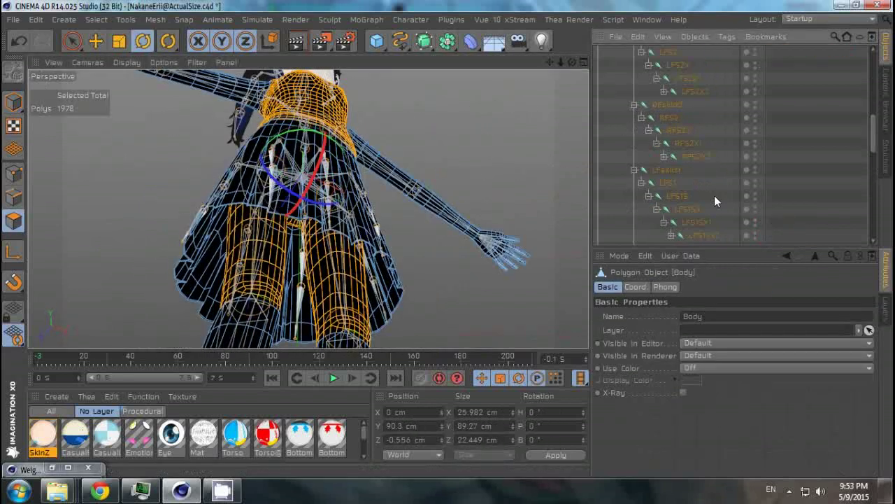
left_click(198, 41)
left_click_drag(210, 175, 286, 197, "alt")
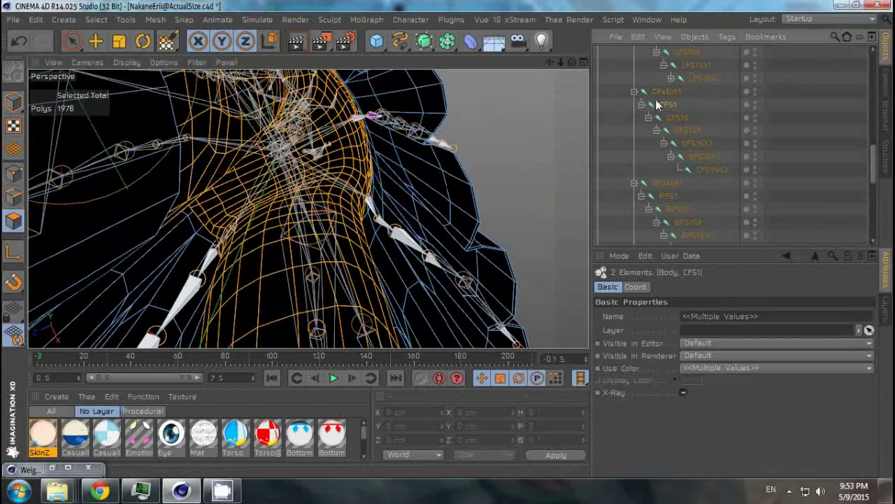
Inspect the CFS1, CFS1SX1, LFS1 and LFSkirt2 weights, then reselect LowerBody
scroll(287, 197, "up", 2)
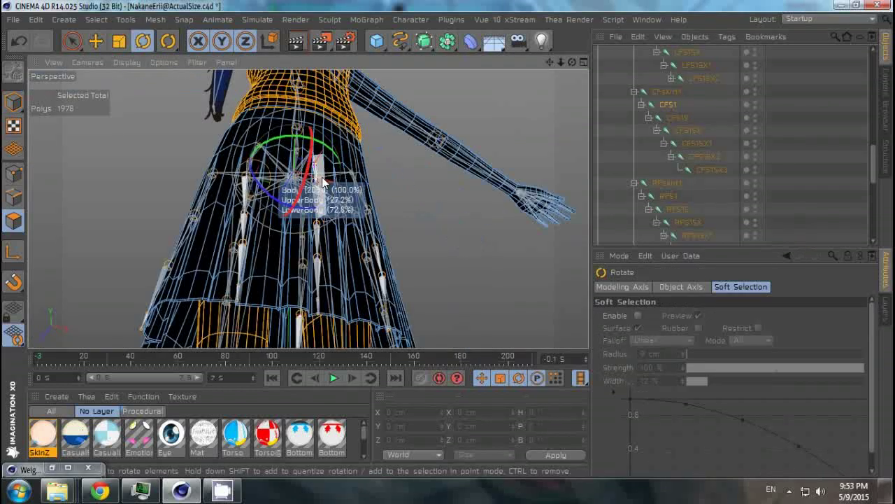
left_click_drag(327, 175, 420, 161, "alt")
left_click(285, 144)
mouse_move(285, 144)
left_mouse_down("alt")
mouse_move(230, 99)
mouse_move(279, 161)
mouse_move(506, 161)
mouse_move(447, 238)
mouse_move(482, 236)
mouse_move(391, 182)
mouse_move(359, 88)
mouse_move(343, 144)
mouse_move(310, 150)
mouse_move(649, 168)
left_mouse_up("alt")
left_click(280, 160)
left_click(668, 104)
left_click(399, 188)
left_click(360, 88)
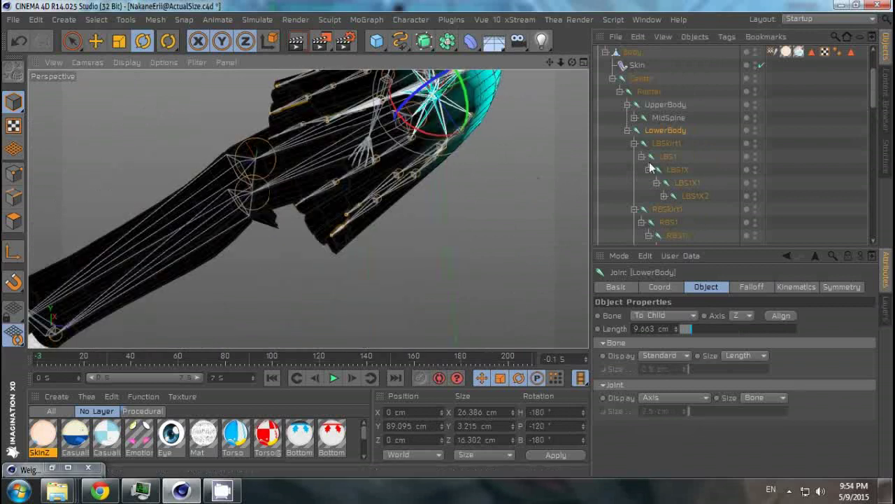
View the RHips and RKnee joint weights on the right leg
left_click(657, 170)
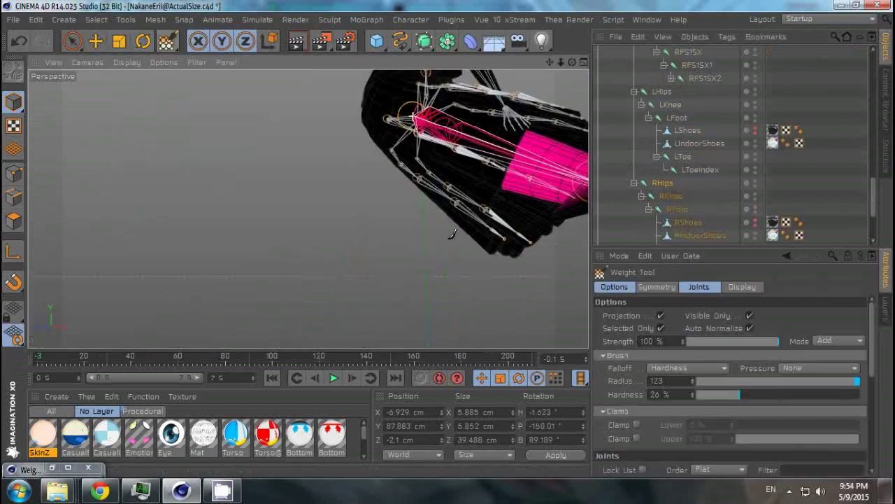
left_click(668, 207)
scroll(315, 231, "up", 5)
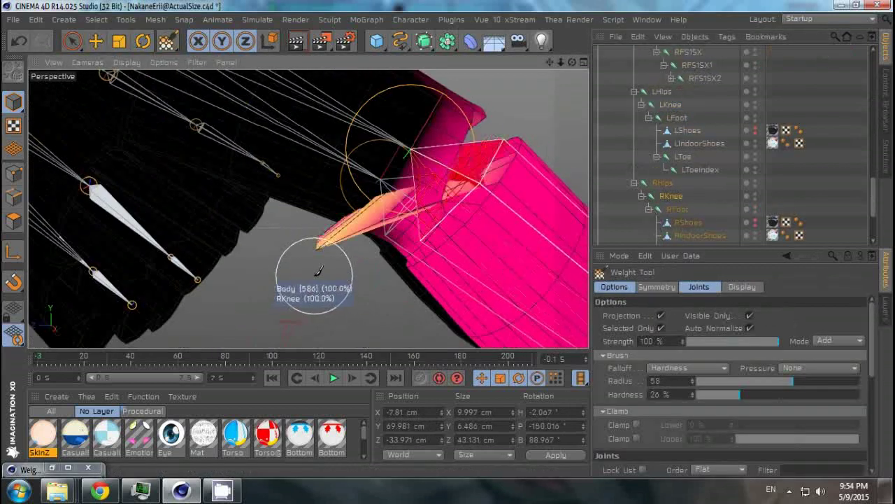
mouse_move(423, 233)
left_mouse_down("alt")
mouse_move(452, 231)
mouse_move(480, 249)
mouse_move(410, 254)
mouse_move(388, 273)
mouse_move(294, 281)
mouse_move(319, 260)
mouse_move(420, 229)
mouse_move(392, 238)
mouse_move(355, 230)
mouse_move(349, 189)
mouse_move(343, 245)
mouse_move(301, 268)
mouse_move(287, 255)
mouse_move(392, 248)
mouse_move(382, 242)
mouse_move(552, 273)
mouse_move(490, 252)
left_mouse_up("alt")
Clear the joint selection and orbit toward the skirt and arm with Rotate active
left_click(803, 190)
mouse_move(419, 210)
left_mouse_down("alt")
mouse_move(344, 219)
mouse_move(292, 186)
left_mouse_up("alt")
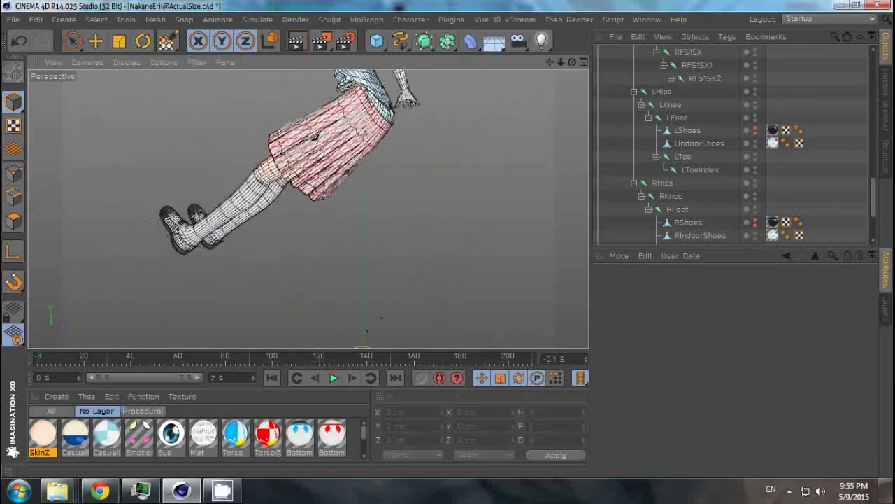
left_click_drag(448, 162, 419, 182, "alt")
key("r")
mouse_move(479, 140)
left_mouse_down("alt")
mouse_move(369, 204)
mouse_move(257, 190)
left_mouse_up("alt")
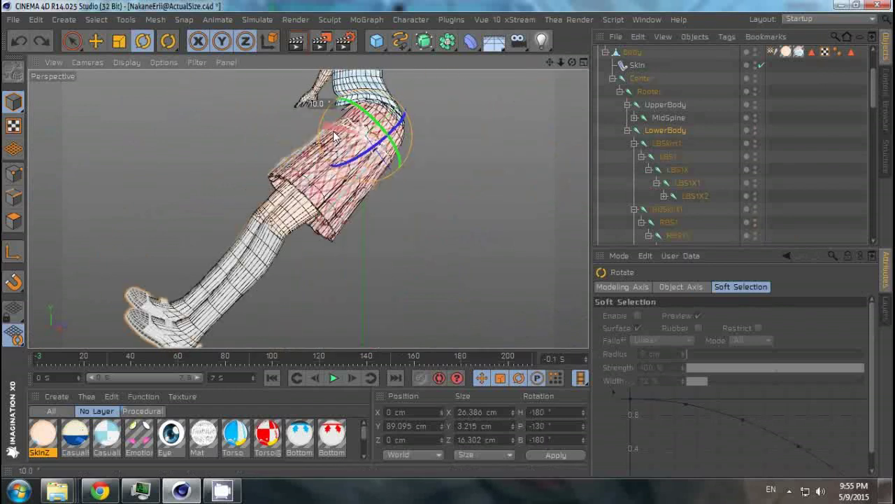
scroll(256, 190, "up", 3)
scroll(266, 196, "up", 3)
Toggle the Weight Tool and Rotate, orbiting to a low side angle on the skirt
key("ctrl+w")
scroll(306, 211, "up", 2)
scroll(307, 211, "down", 3)
scroll(307, 211, "down", 2)
key("r")
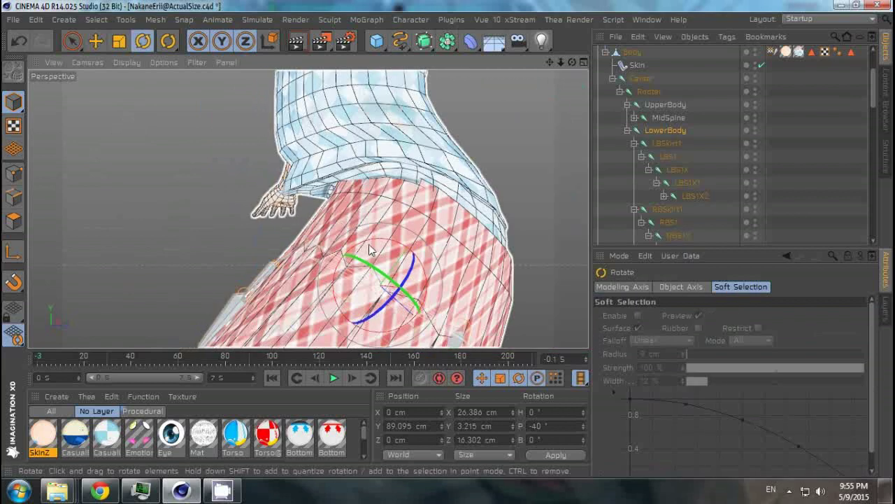
left_click_drag(309, 295, 358, 216, "alt")
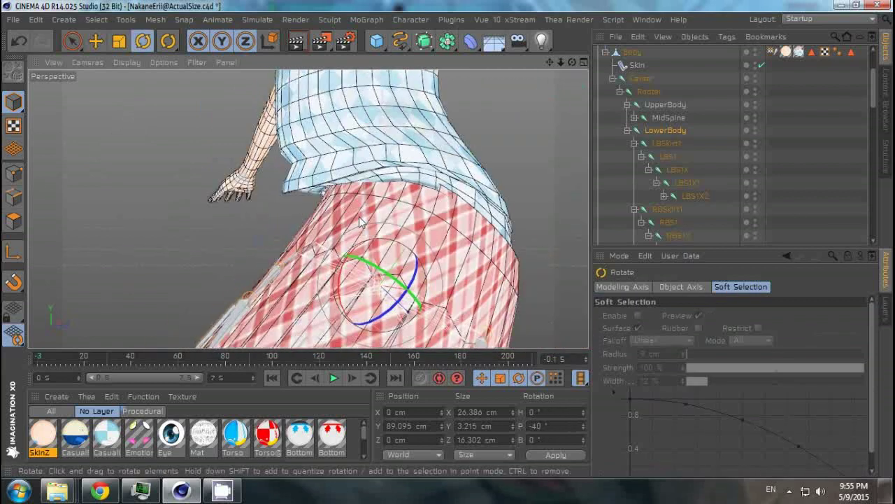
scroll(359, 238, "down", 3)
scroll(276, 242, "down", 3)
scroll(405, 166, "down", 3)
Bend the torso by rotating the UpperBody joint
left_click(666, 133)
scroll(334, 204, "up", 5)
scroll(335, 204, "up", 2)
mouse_move(334, 204)
left_mouse_down()
mouse_move(526, 228)
mouse_move(448, 209)
left_mouse_up()
Paint UpperBody weights onto the torso with the Weight Tool
left_click(168, 40)
left_click(230, 79)
mouse_move(331, 235)
left_mouse_down()
mouse_move(392, 262)
mouse_move(201, 214)
left_mouse_up()
mouse_move(344, 233)
left_mouse_down("alt")
mouse_move(344, 256)
mouse_move(300, 240)
mouse_move(390, 250)
mouse_move(456, 216)
mouse_move(307, 209)
mouse_move(328, 224)
mouse_move(266, 272)
left_mouse_up("alt")
Undo the test bend and return to the Weight Tool
key("r")
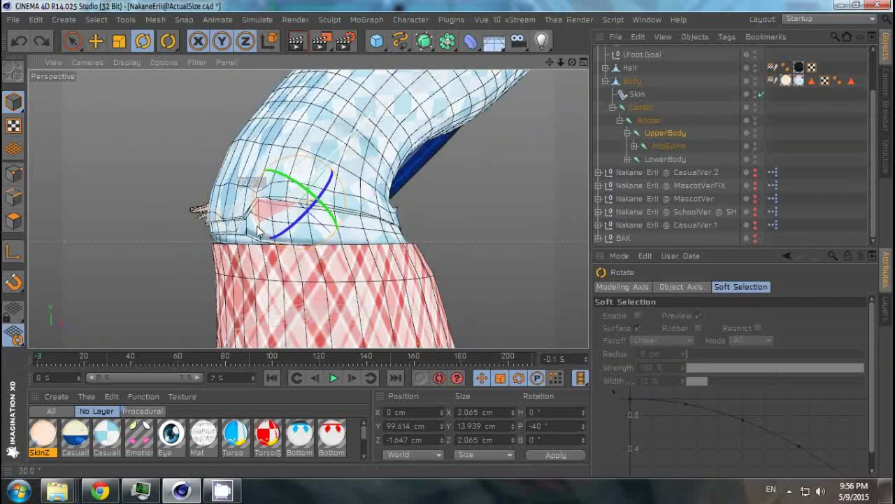
key("ctrl+z")
left_click(168, 40)
mouse_move(375, 281)
left_mouse_down("alt")
mouse_move(378, 252)
mouse_move(361, 231)
left_mouse_up("alt")
Paint UpperBody weight onto the waist and bend MidSpine to test it
mouse_move(432, 240)
left_mouse_down("alt")
mouse_move(259, 255)
mouse_move(523, 244)
mouse_move(207, 190)
left_mouse_up("alt")
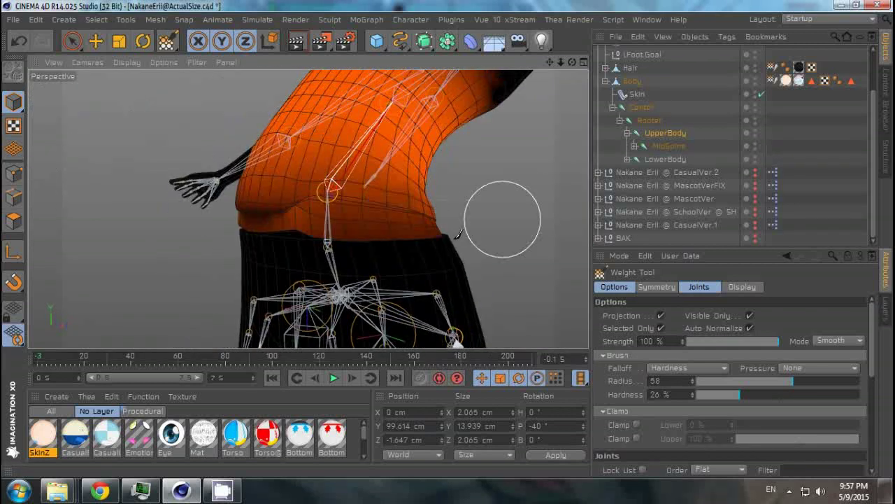
mouse_move(458, 233)
left_mouse_down("alt")
mouse_move(309, 205)
mouse_move(424, 270)
mouse_move(283, 280)
mouse_move(264, 200)
mouse_move(372, 160)
mouse_move(397, 240)
left_mouse_up("alt")
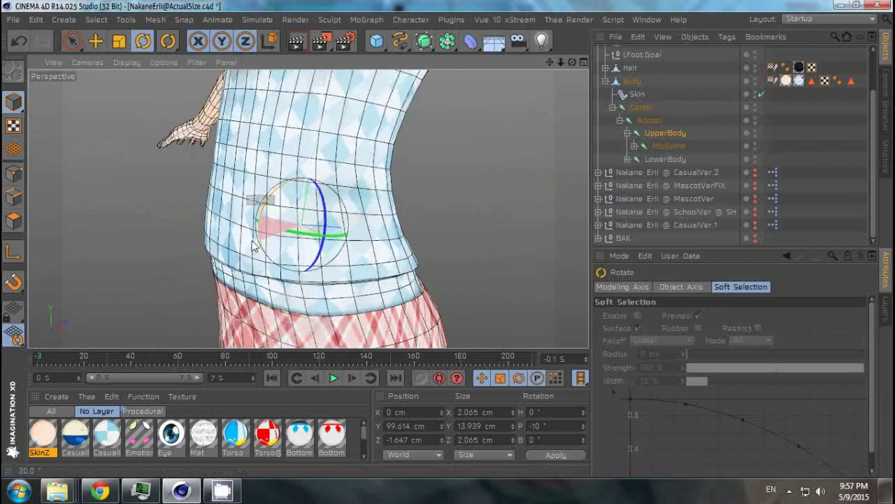
left_click_drag(420, 210, 532, 232, "alt")
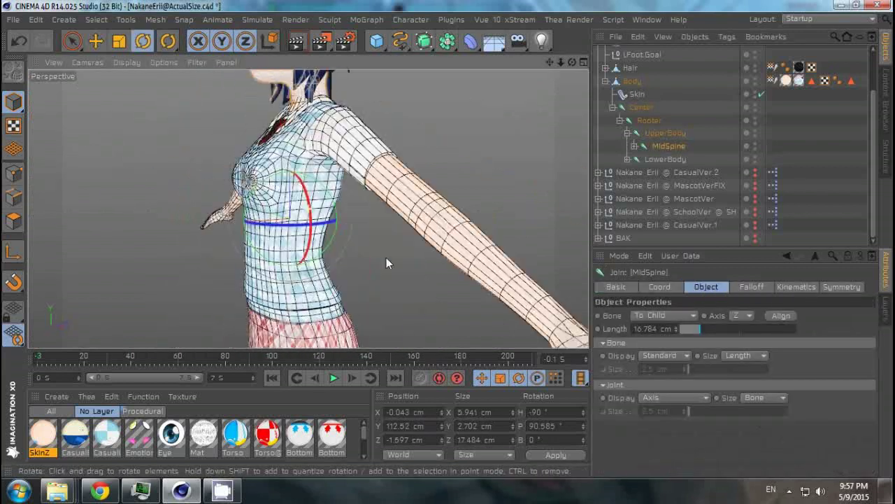
left_click_drag(386, 259, 340, 222)
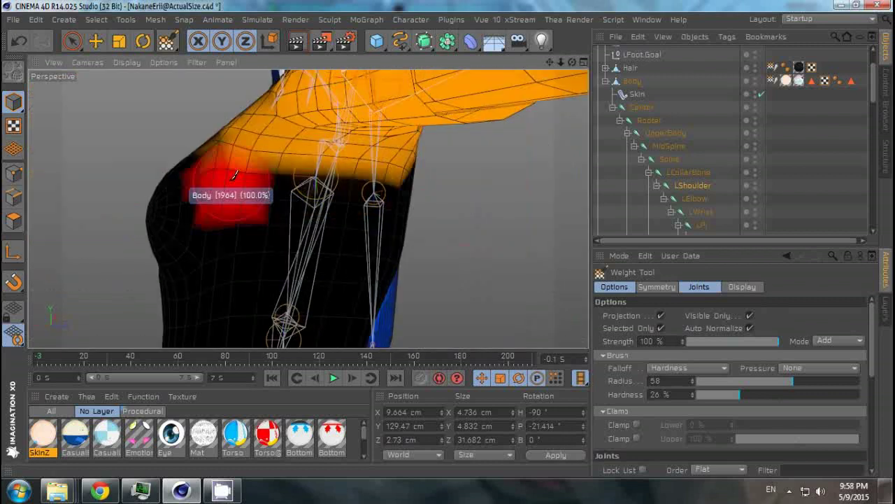
Rotate the left shoulder down to test its weights
left_click_drag(397, 200, 493, 297, "alt")
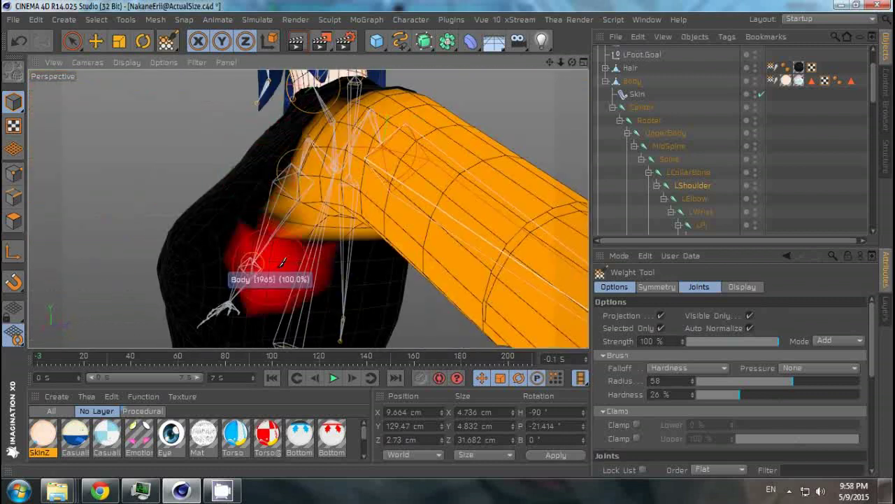
mouse_move(283, 263)
left_mouse_down("alt")
mouse_move(369, 243)
mouse_move(350, 216)
mouse_move(291, 259)
mouse_move(279, 220)
mouse_move(189, 216)
mouse_move(320, 220)
mouse_move(302, 286)
left_mouse_up("alt")
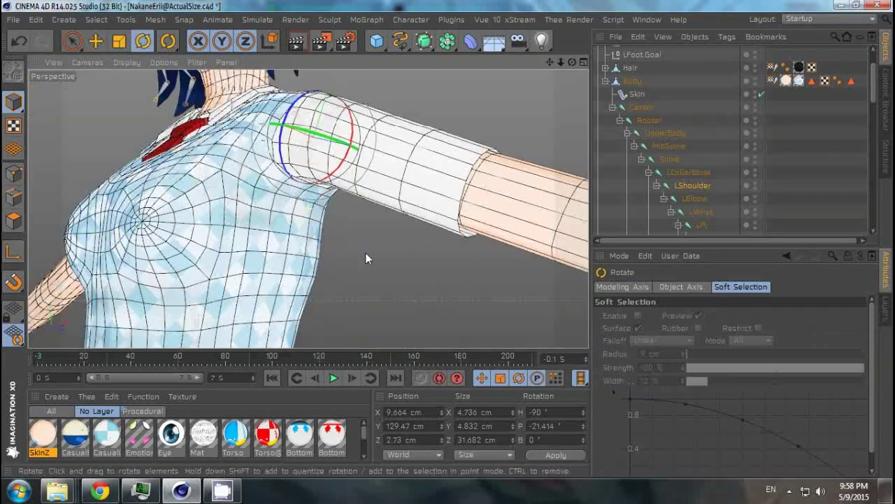
left_click_drag(366, 256, 359, 179)
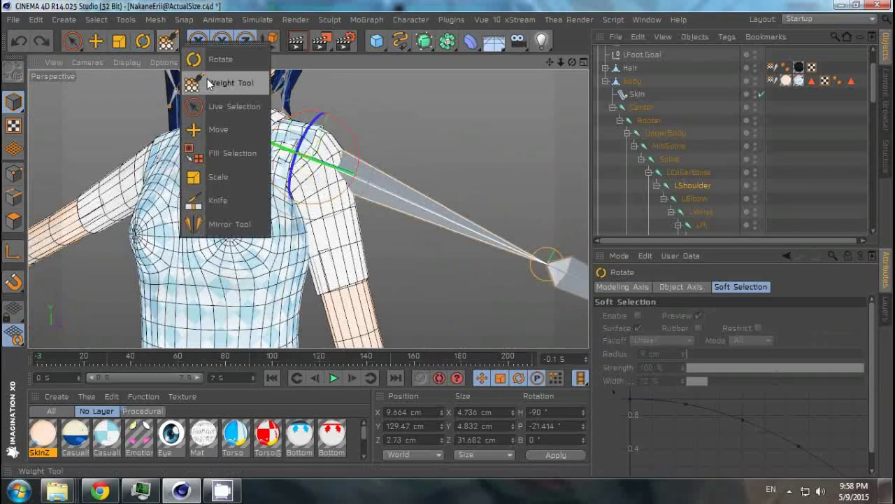
Paint soft, low-strength LShoulder weight near the armpit after test-bending the shoulder
left_click(208, 83)
mouse_move(320, 210)
left_mouse_down("alt")
mouse_move(289, 130)
mouse_move(450, 266)
left_mouse_up("alt")
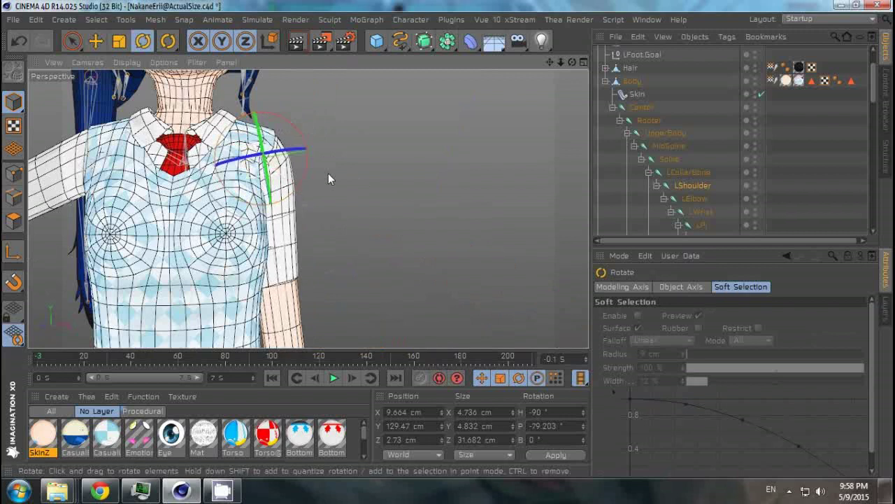
scroll(329, 180, "up", 5)
left_click_drag(334, 180, 340, 221)
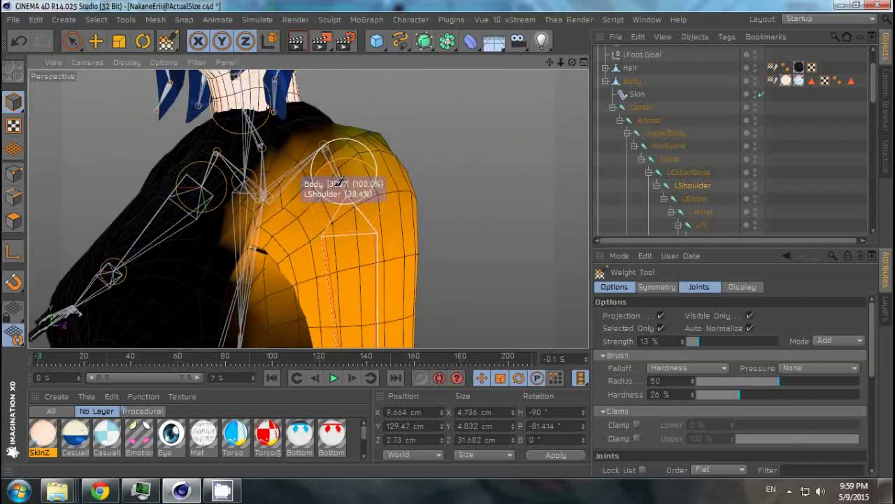
mouse_move(191, 275)
left_mouse_down("alt")
mouse_move(299, 240)
mouse_move(357, 202)
mouse_move(444, 275)
mouse_move(340, 244)
mouse_move(370, 305)
mouse_move(434, 208)
mouse_move(420, 256)
mouse_move(430, 254)
left_mouse_up("alt")
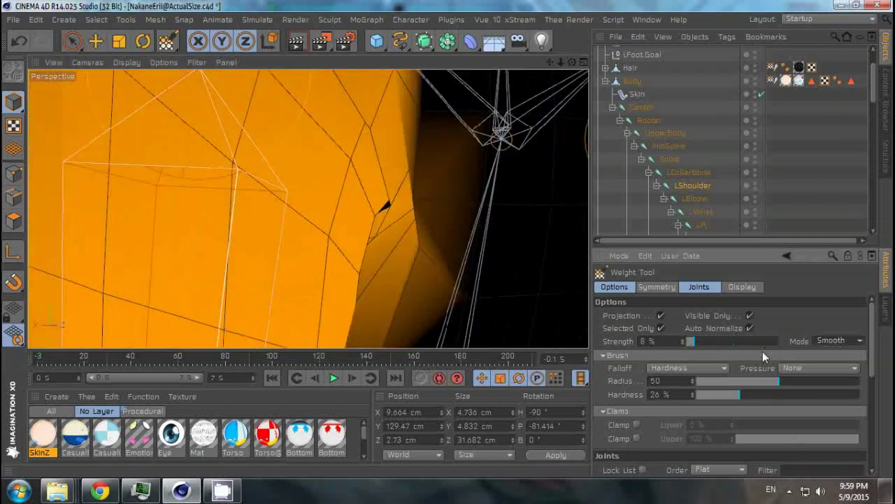
mouse_move(369, 236)
left_mouse_down("alt")
mouse_move(301, 231)
mouse_move(296, 219)
left_mouse_up("alt")
Select the LWrist joint with Rotate active and save the scene
key("r")
scroll(277, 250, "down", 3)
mouse_move(278, 250)
left_mouse_down("alt")
mouse_move(308, 203)
mouse_move(186, 184)
mouse_move(457, 129)
mouse_move(286, 228)
mouse_move(426, 208)
mouse_move(461, 236)
left_mouse_up("alt")
scroll(307, 203, "down", 3)
scroll(308, 203, "down", 3)
left_click(701, 211)
scroll(186, 184, "up", 3)
key("ctrl+s")
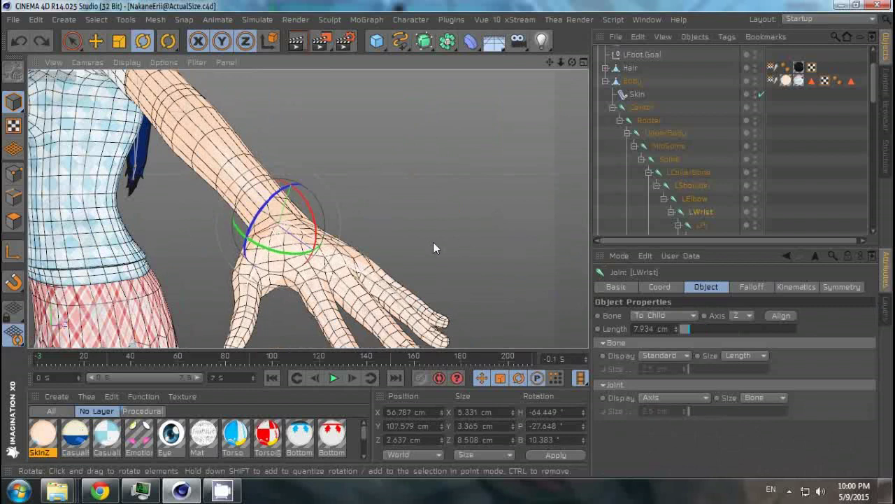
Select the LPI finger joint and orbit around the hand to view its weights
scroll(433, 242, "up", 3)
left_click_drag(466, 219, 301, 185, "alt")
left_click(300, 185)
mouse_move(300, 256)
left_mouse_down("alt")
mouse_move(253, 194)
mouse_move(240, 200)
mouse_move(245, 149)
left_mouse_up("alt")
mouse_move(342, 219)
left_mouse_down("alt")
mouse_move(467, 201)
mouse_move(136, 194)
mouse_move(210, 196)
mouse_move(359, 300)
mouse_move(342, 159)
mouse_move(310, 196)
mouse_move(560, 190)
left_mouse_up("alt")
Select the LPIM joint and switch to Rotate to test the finger bend
left_click(334, 176)
mouse_move(334, 176)
left_mouse_down("alt")
mouse_move(425, 234)
mouse_move(425, 200)
mouse_move(473, 258)
left_mouse_up("alt")
mouse_move(434, 183)
left_mouse_down("alt")
mouse_move(462, 194)
mouse_move(314, 172)
mouse_move(250, 219)
left_mouse_up("alt")
key("r")
left_click(713, 159)
mouse_move(361, 218)
left_mouse_down("alt")
mouse_move(484, 254)
mouse_move(257, 186)
mouse_move(509, 191)
mouse_move(453, 236)
mouse_move(391, 217)
mouse_move(330, 180)
left_mouse_up("alt")
Show the LPI, LR and LRM finger joint weights with the Weight Tool
left_click(331, 181)
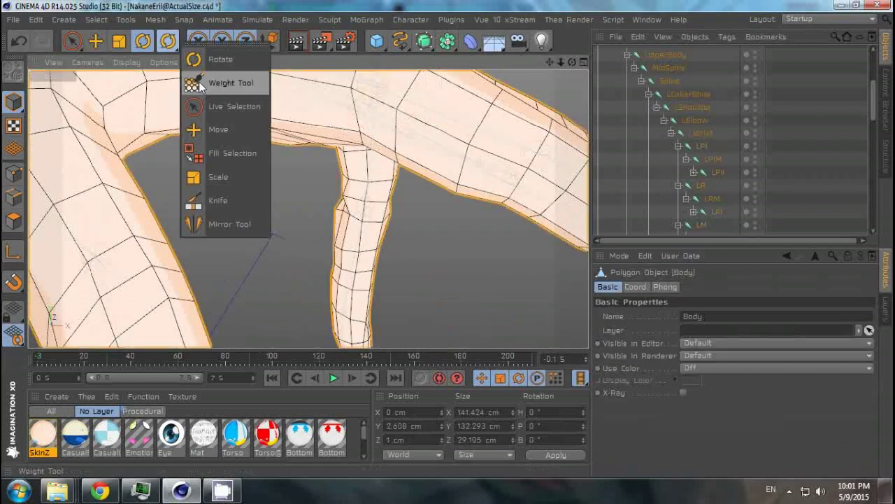
left_click_drag(168, 41, 209, 54)
left_click(702, 147)
left_click(700, 186)
mouse_move(450, 190)
left_mouse_down("alt")
mouse_move(536, 91)
mouse_move(339, 191)
mouse_move(360, 199)
mouse_move(349, 209)
mouse_move(310, 206)
mouse_move(400, 232)
left_mouse_up("alt")
mouse_move(373, 247)
left_mouse_down("alt")
mouse_move(463, 250)
mouse_move(419, 299)
mouse_move(380, 254)
mouse_move(280, 262)
mouse_move(330, 270)
mouse_move(280, 244)
mouse_move(424, 233)
mouse_move(99, 273)
mouse_move(429, 259)
mouse_move(490, 238)
left_mouse_up("alt")
left_click(280, 244)
mouse_move(225, 195)
left_mouse_down("alt")
mouse_move(449, 235)
mouse_move(436, 247)
mouse_move(539, 249)
left_mouse_up("alt")
Bend the LRI finger joint 40° and paint LRI weight in Add mode
key("r")
left_click(712, 198)
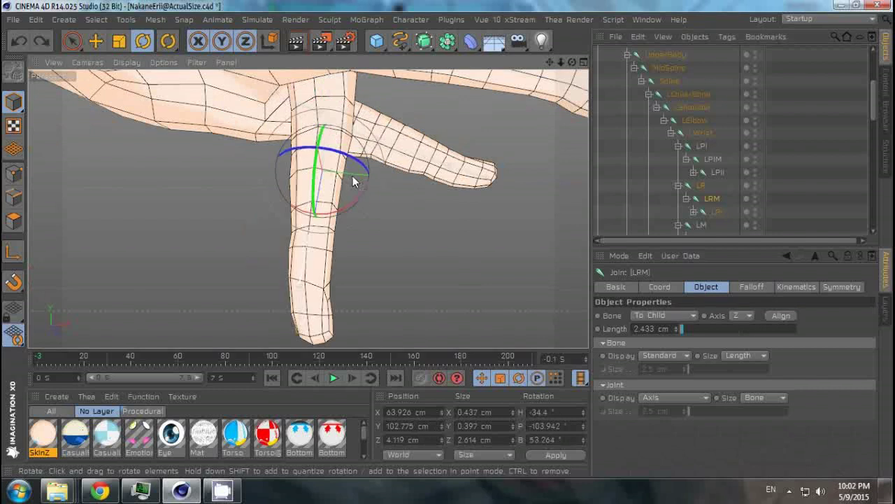
left_click(717, 211)
left_click_drag(323, 276, 329, 335)
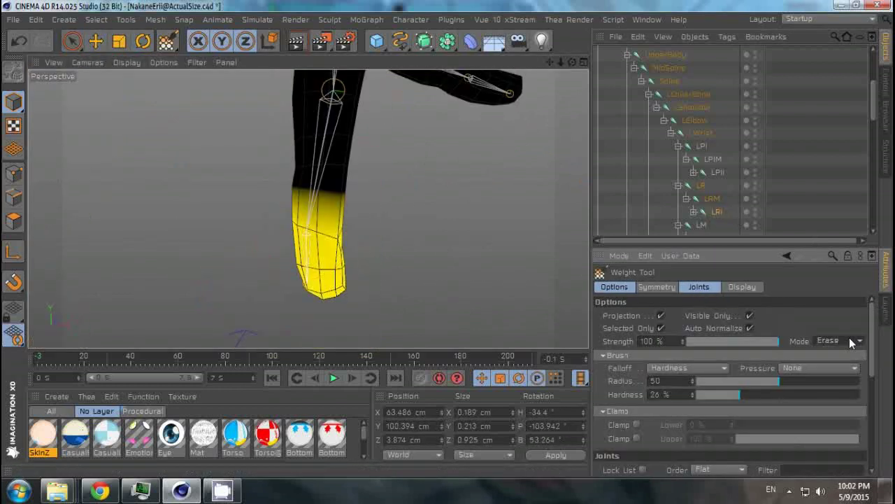
left_click(851, 341)
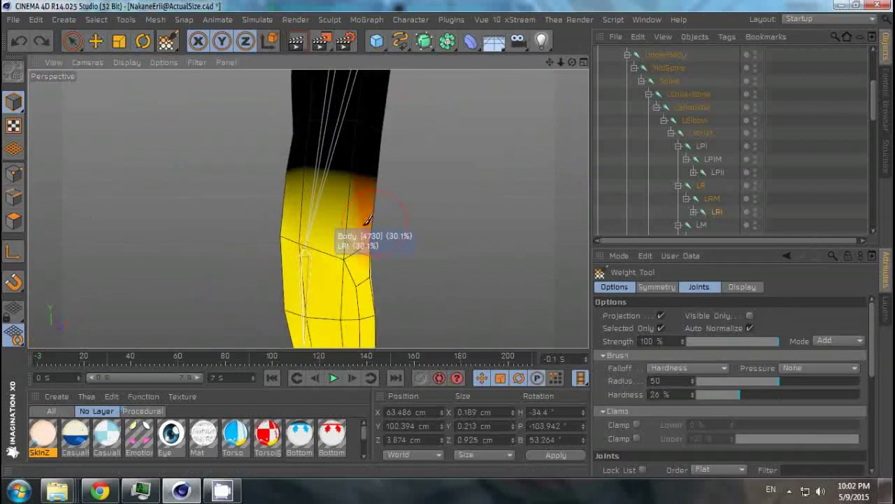
left_click_drag(369, 219, 320, 235)
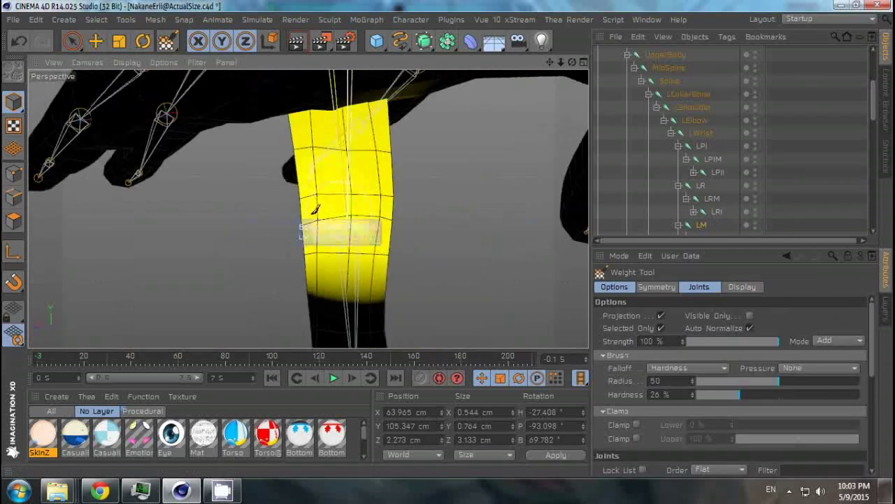
Paint LMI weight onto the middle finger, limiting painting to visible surfaces
left_click(707, 167)
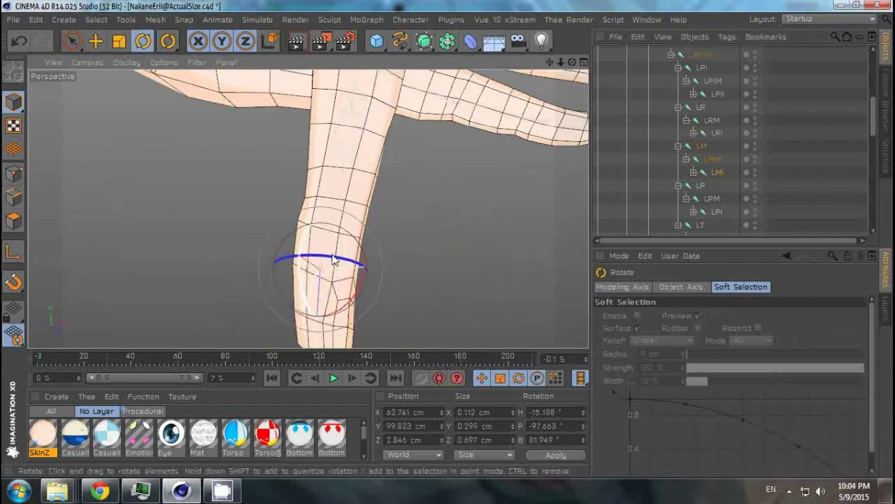
key("ctrl+z")
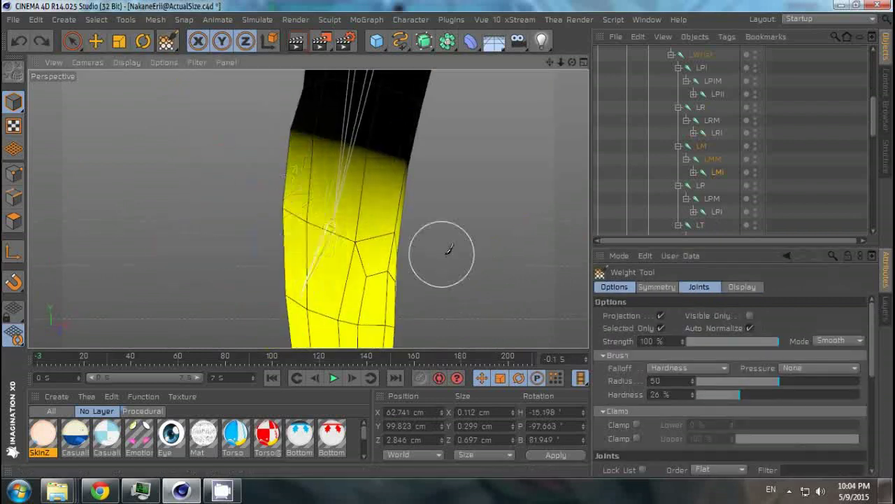
left_click_drag(440, 250, 448, 253)
left_click_drag(543, 123, 409, 266)
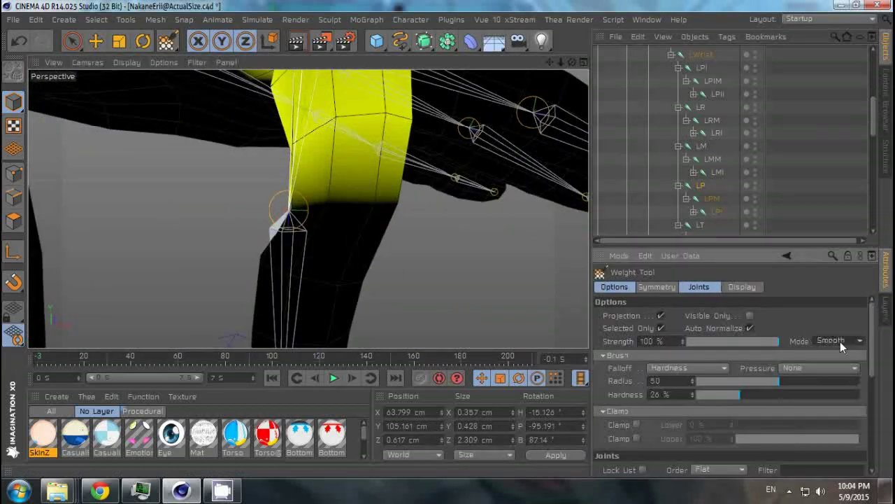
left_click(749, 315)
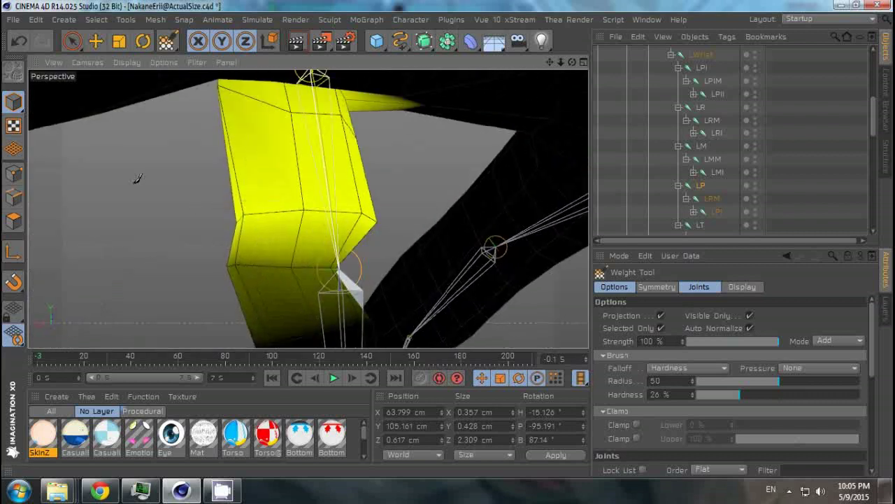
Check the LPM, LP and LTM finger joint weights
left_click(711, 198)
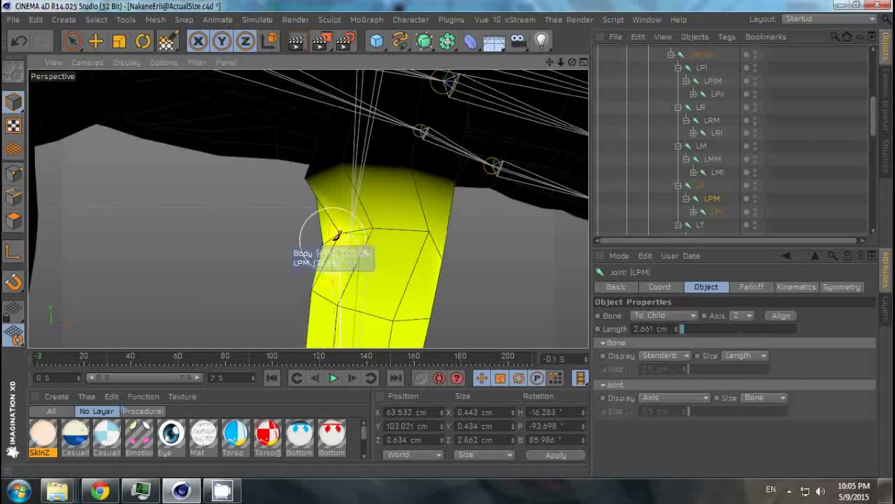
left_click(705, 187)
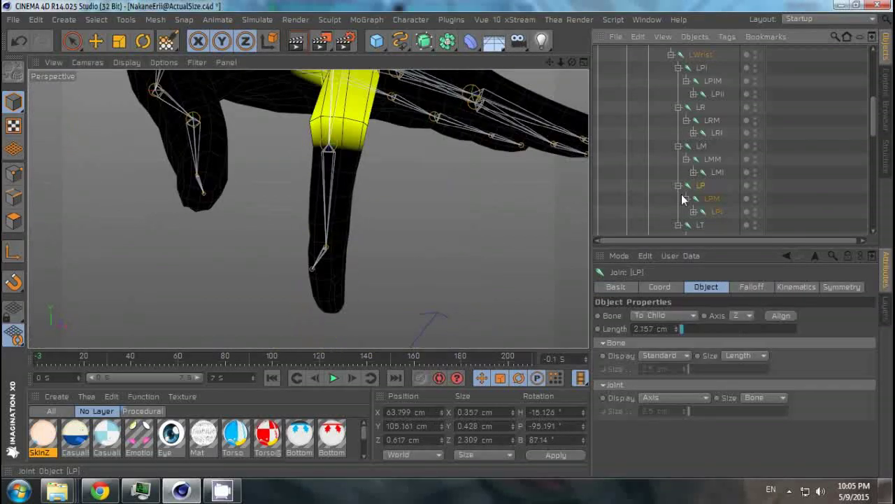
left_click(692, 198)
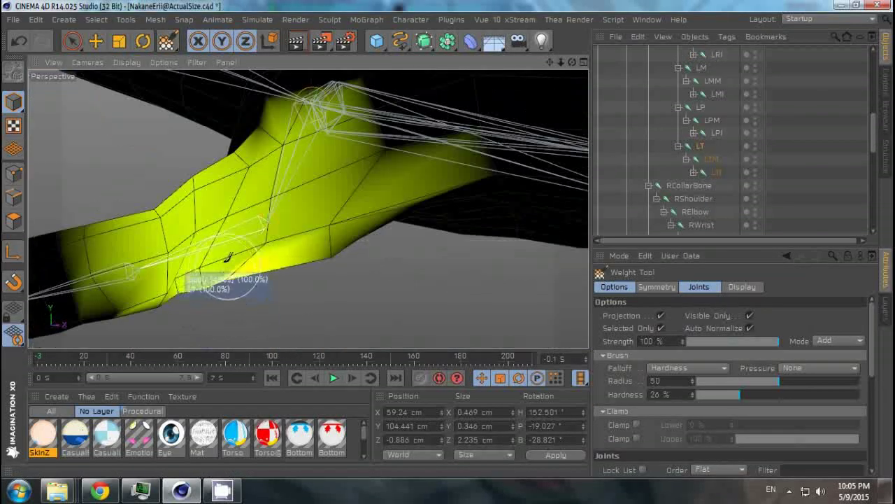
left_click(714, 159)
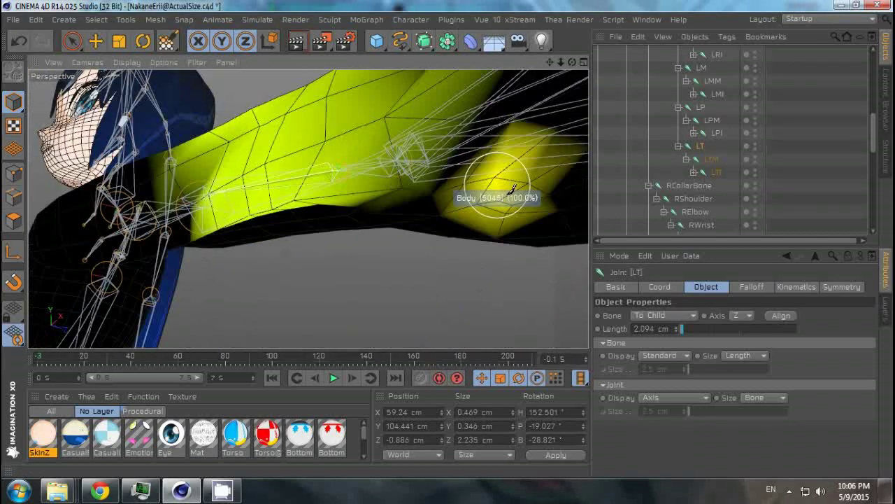
Set the LT thumb joint to Add weighting, then select LElbow and LShoulder
key("r")
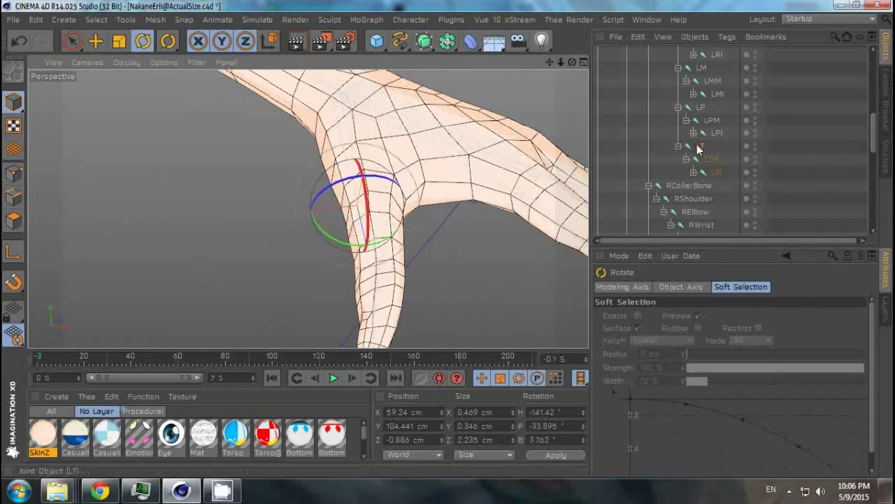
left_click(700, 132)
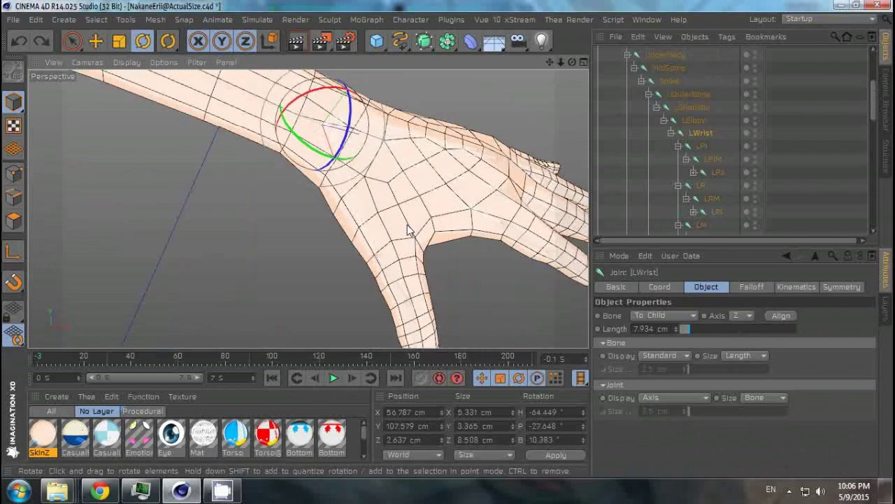
mouse_move(346, 146)
left_mouse_down("alt")
mouse_move(296, 170)
mouse_move(297, 97)
left_mouse_up("alt")
left_click(297, 170)
left_click(700, 146)
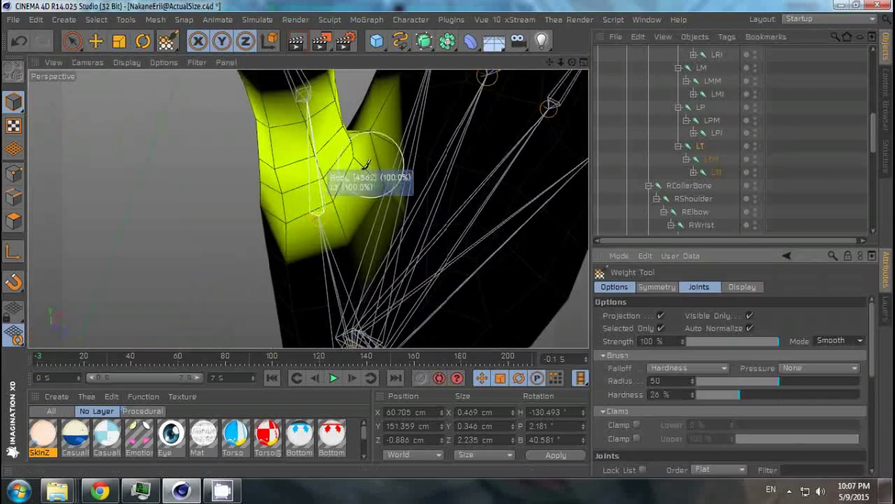
left_click(818, 340)
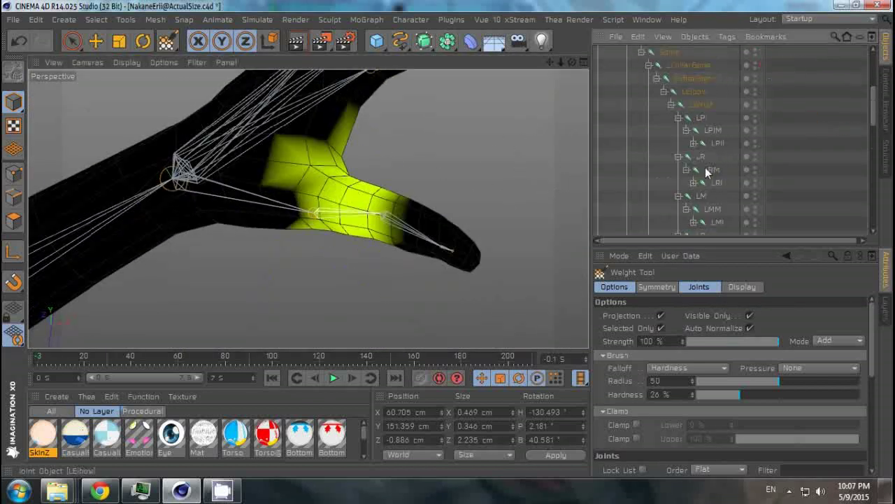
left_click(694, 91)
left_click(689, 79)
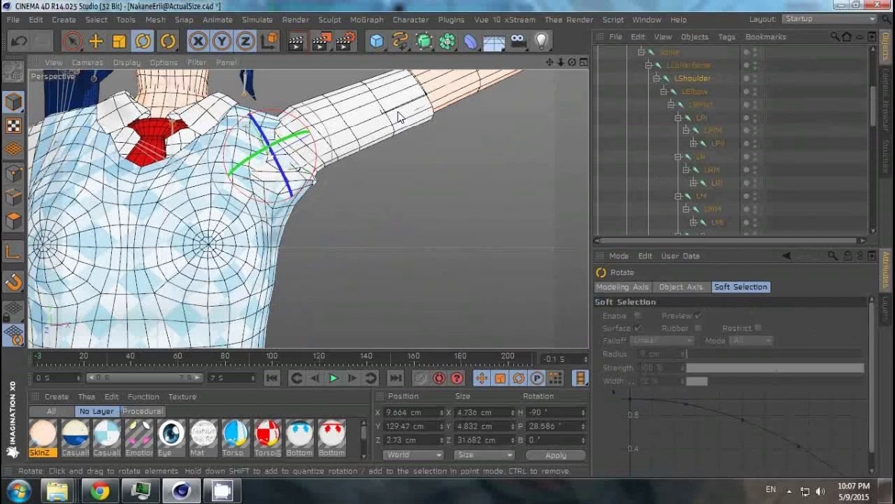
Paint extra LShoulder weight onto the underarm with the Weight Tool at 7% strength
left_click(168, 40)
left_click(227, 83)
left_click_drag(406, 263, 374, 194, "alt")
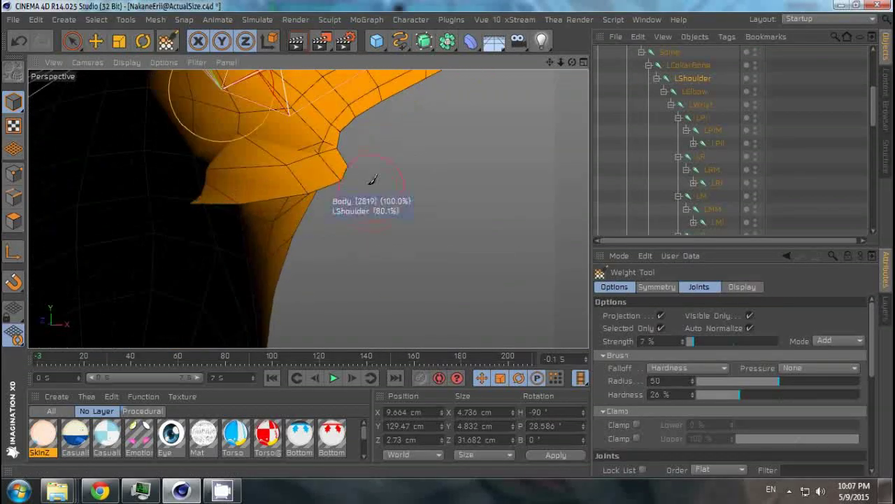
left_click_drag(347, 238, 421, 196)
Inspect the painted shoulder from several angles, then test-rotate the arm down and undo
mouse_move(355, 174)
left_mouse_down("alt")
mouse_move(454, 203)
mouse_move(343, 216)
left_mouse_up("alt")
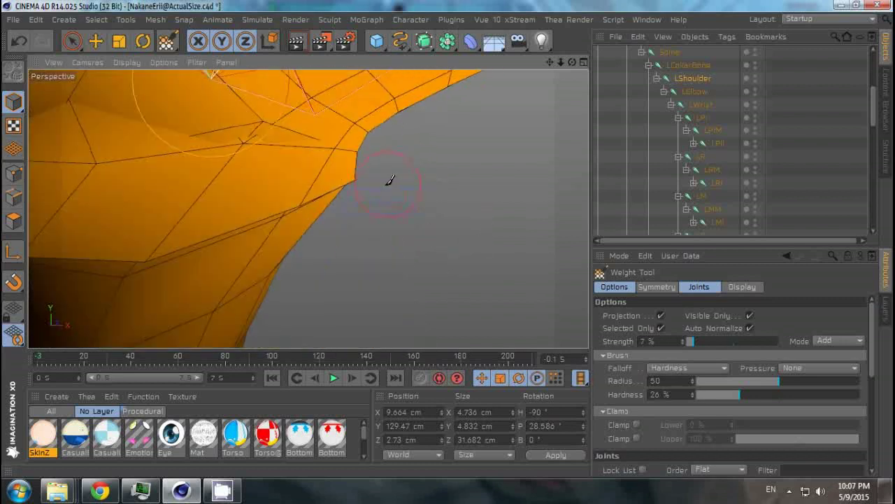
left_click_drag(391, 184, 279, 213, "alt")
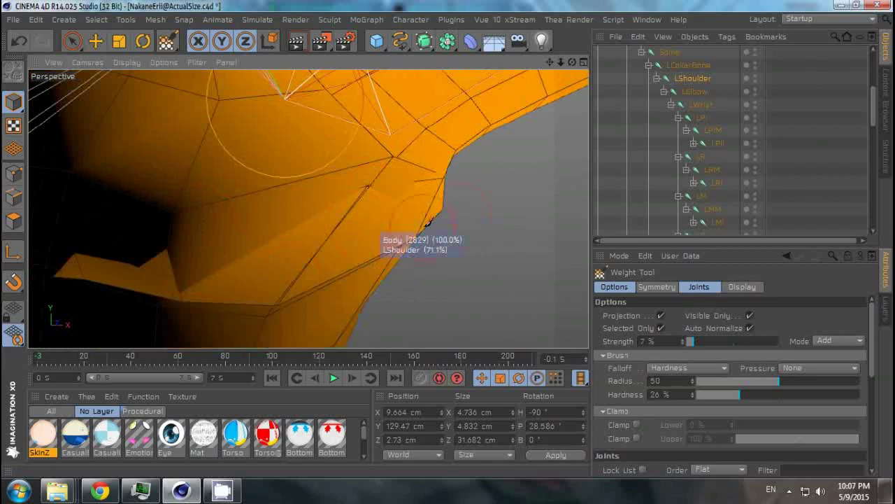
left_click_drag(407, 243, 265, 198, "alt")
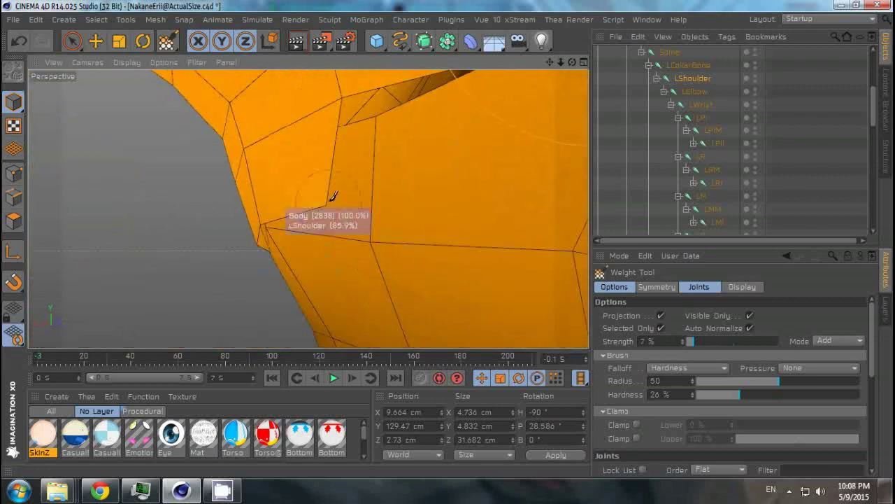
mouse_move(268, 240)
left_mouse_down("alt")
mouse_move(400, 177)
mouse_move(428, 211)
left_mouse_up("alt")
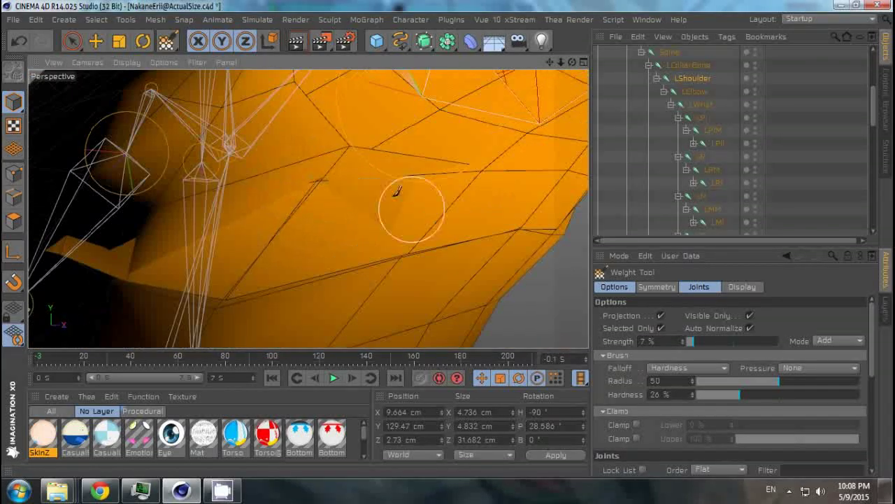
mouse_move(313, 271)
left_mouse_down("alt")
mouse_move(290, 206)
mouse_move(344, 224)
mouse_move(310, 208)
mouse_move(366, 203)
mouse_move(372, 244)
mouse_move(308, 208)
mouse_move(525, 202)
mouse_move(397, 207)
left_mouse_up("alt")
scroll(378, 196, "up", 3)
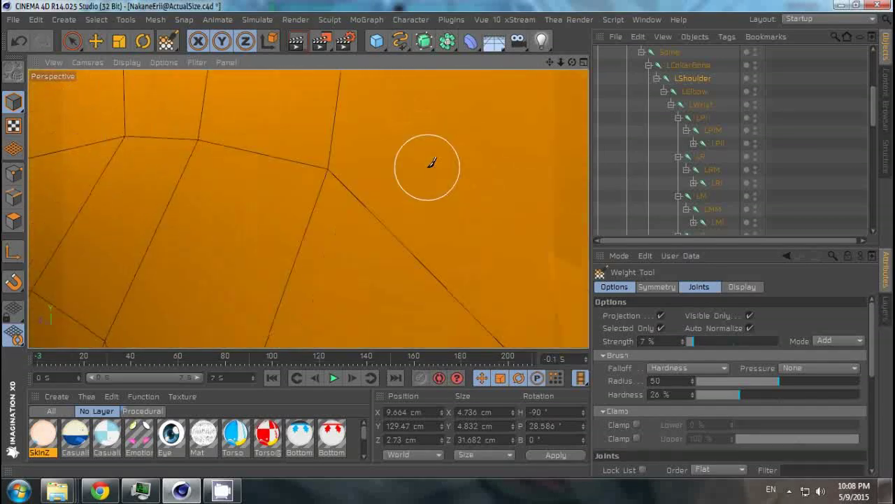
left_click_drag(369, 135, 414, 195, "alt")
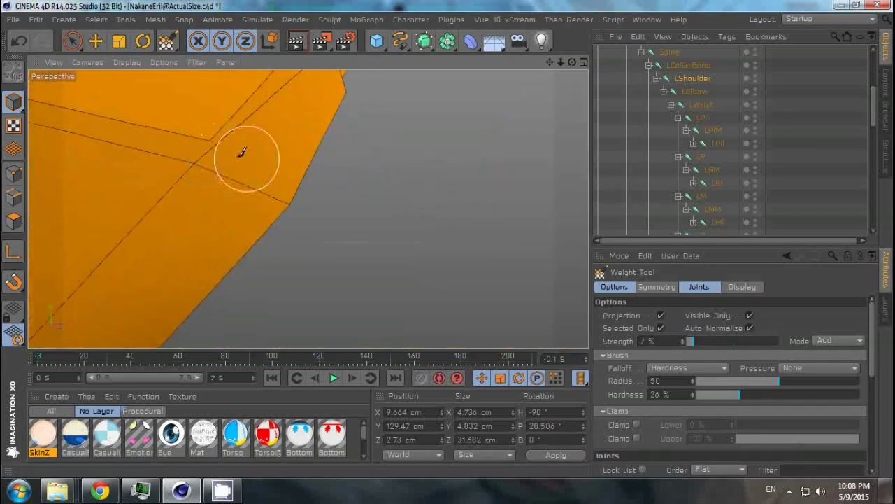
left_click_drag(245, 202, 405, 155, "alt")
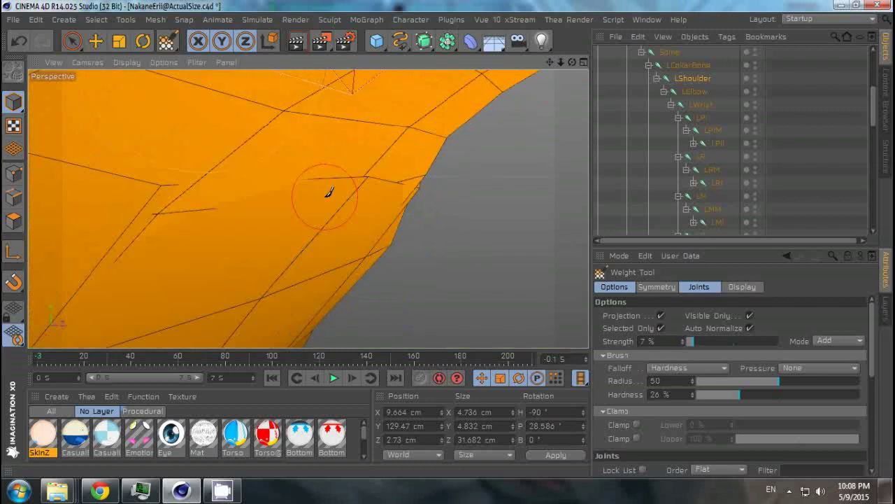
mouse_move(445, 193)
left_mouse_down("alt")
mouse_move(248, 175)
mouse_move(366, 234)
mouse_move(379, 210)
mouse_move(426, 240)
mouse_move(288, 222)
mouse_move(410, 233)
mouse_move(302, 233)
mouse_move(359, 249)
left_mouse_up("alt")
key("r")
left_click_drag(269, 222, 341, 263)
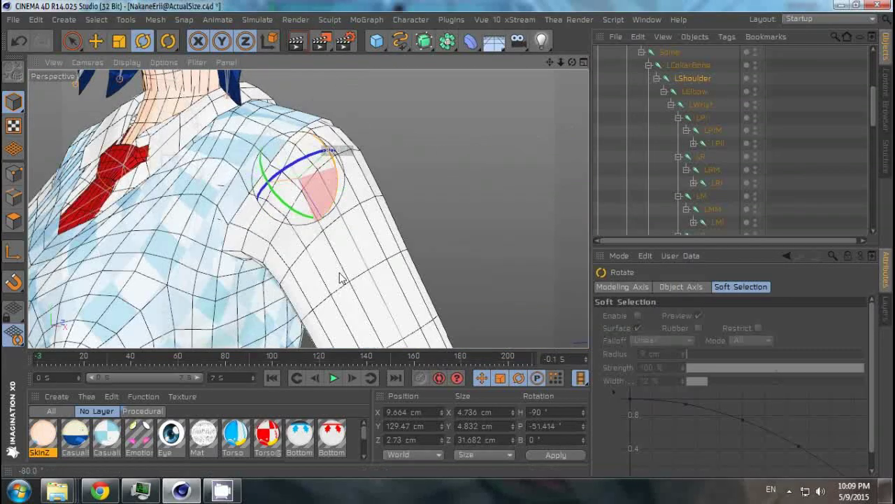
key("ctrl+z")
key("ctrl+z")
Select LCollarBone and paint its weight across the shoulder in Bleed mode
left_click_drag(321, 148, 410, 168)
scroll(411, 168, "down", 5)
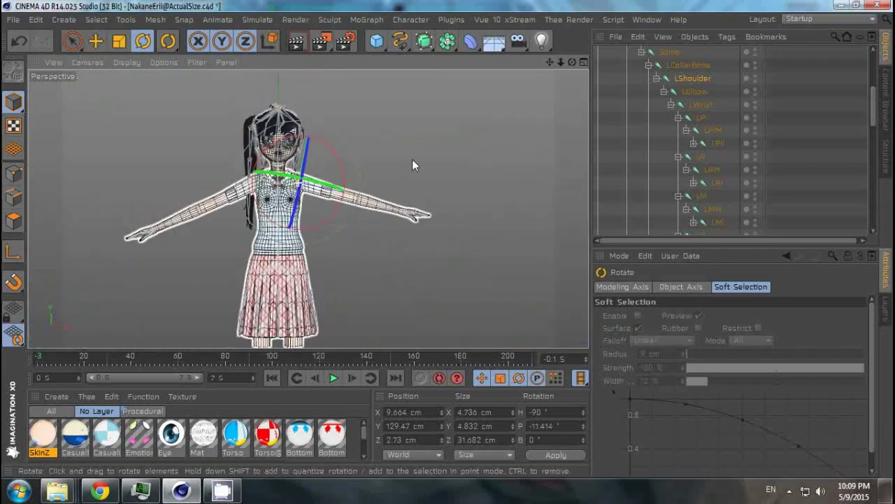
left_click(689, 65)
scroll(463, 148, "up", 5)
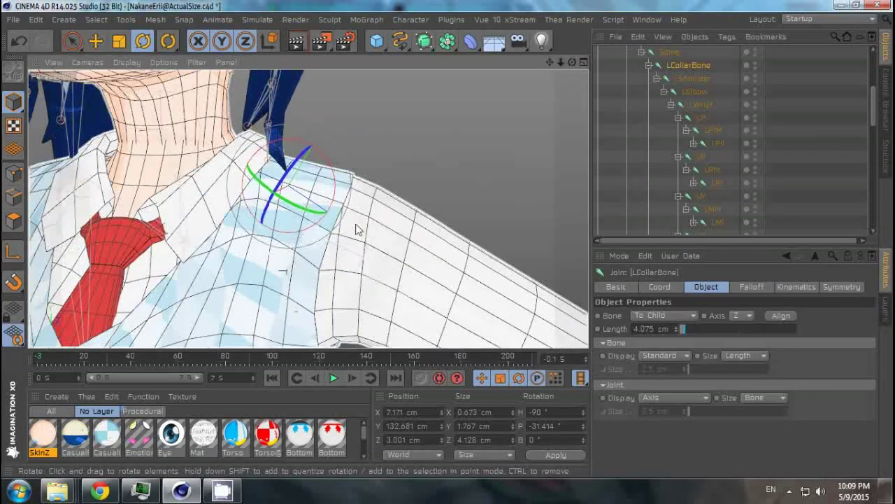
key("w")
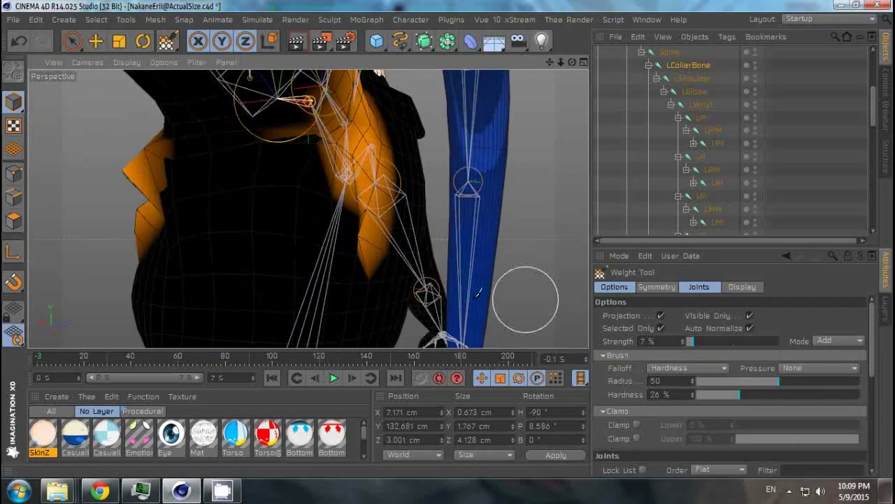
mouse_move(395, 236)
left_mouse_down("alt")
mouse_move(346, 264)
mouse_move(430, 194)
left_mouse_up("alt")
left_click(836, 341)
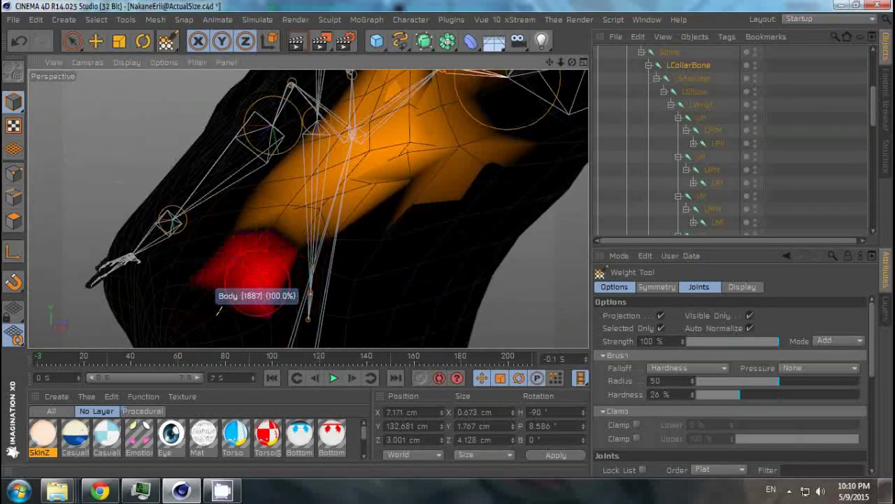
left_click_drag(360, 235, 434, 229, "alt")
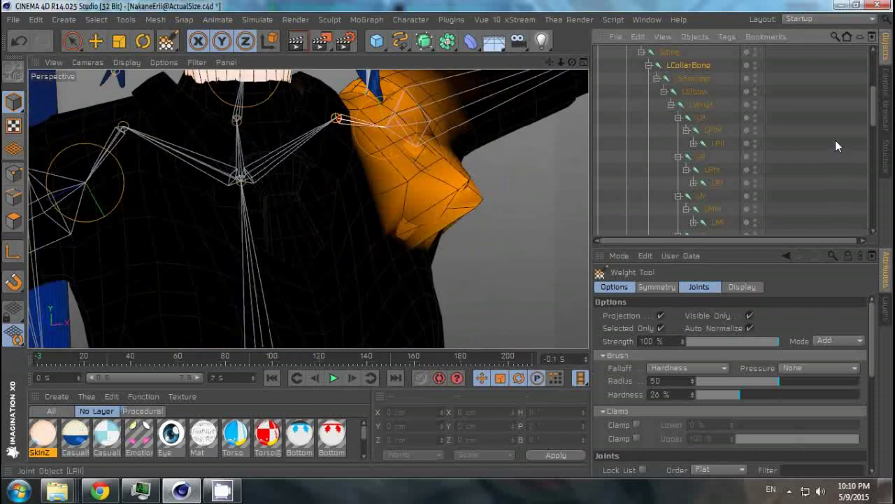
scroll(434, 229, "up", 2)
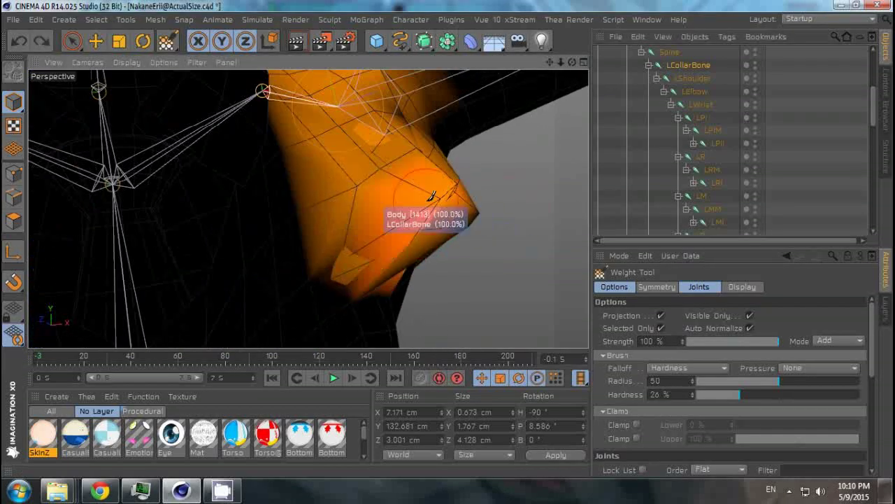
left_click_drag(410, 202, 459, 240, "alt")
Paint LShoulder weight near the armpit, then test the collarbone with the Rotate tool
left_click_drag(403, 222, 553, 188, "alt")
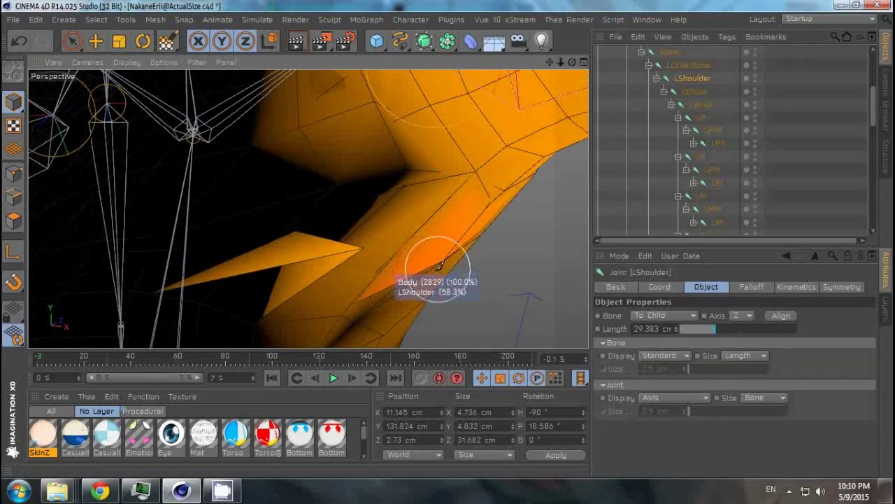
left_click_drag(415, 213, 431, 230)
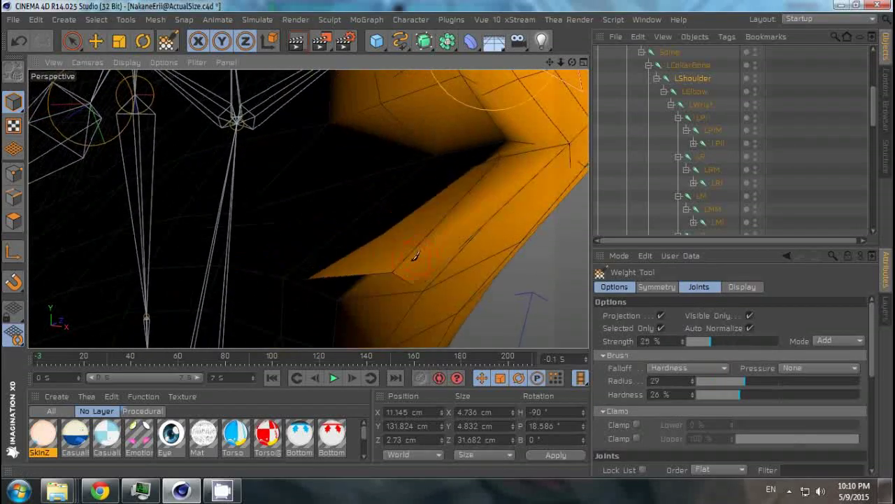
left_click_drag(469, 173, 308, 208, "alt")
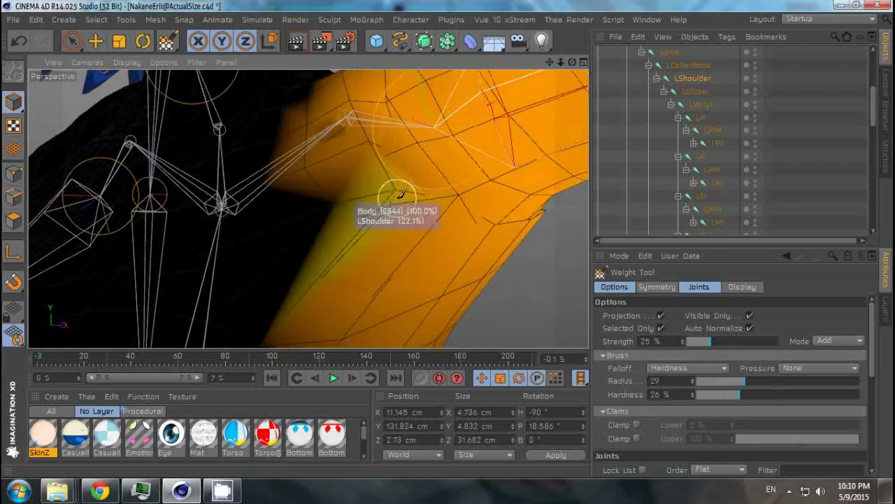
mouse_move(431, 197)
left_mouse_down("alt")
mouse_move(196, 285)
mouse_move(414, 250)
mouse_move(294, 224)
mouse_move(287, 234)
mouse_move(303, 290)
mouse_move(418, 229)
mouse_move(366, 256)
mouse_move(310, 256)
mouse_move(279, 315)
mouse_move(469, 287)
mouse_move(509, 184)
left_mouse_up("alt")
key("r")
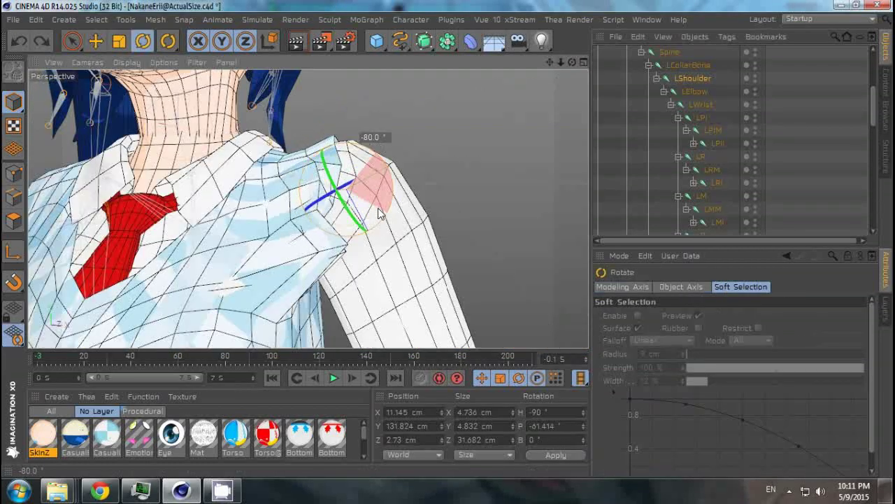
left_click(301, 137)
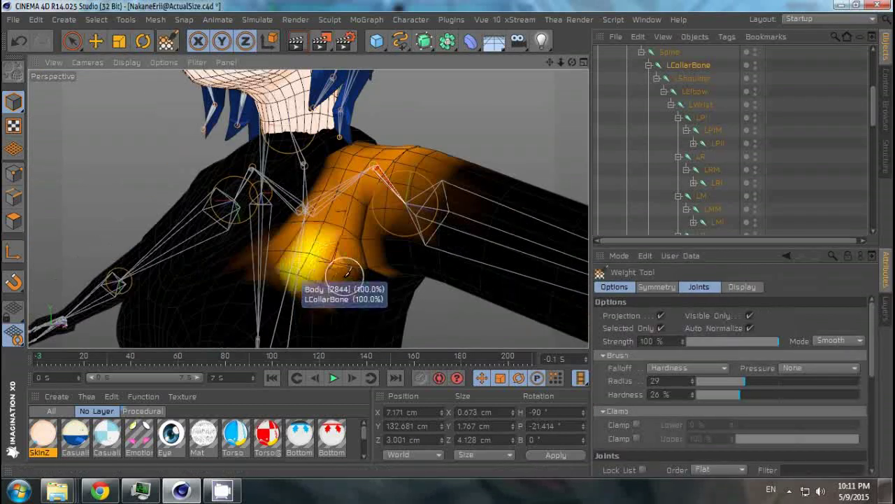
Save the scene and switch to the Standard layout
key("ctrl+s")
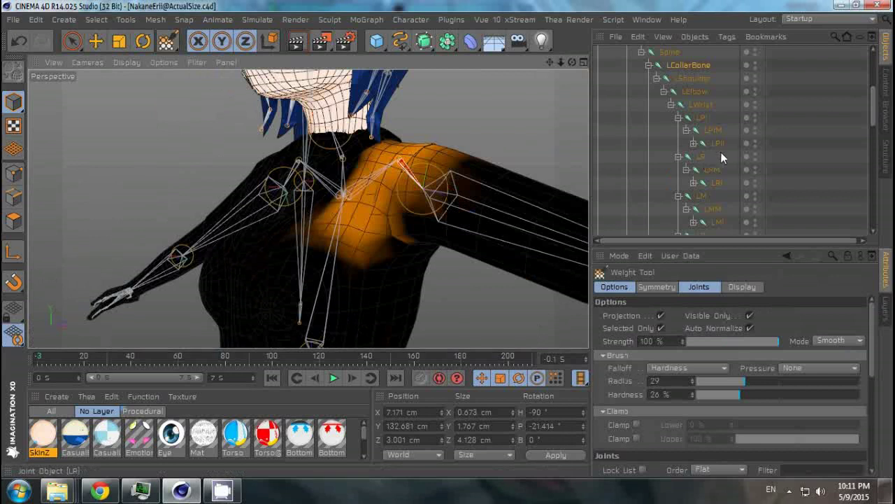
left_click(601, 187)
left_click(809, 102)
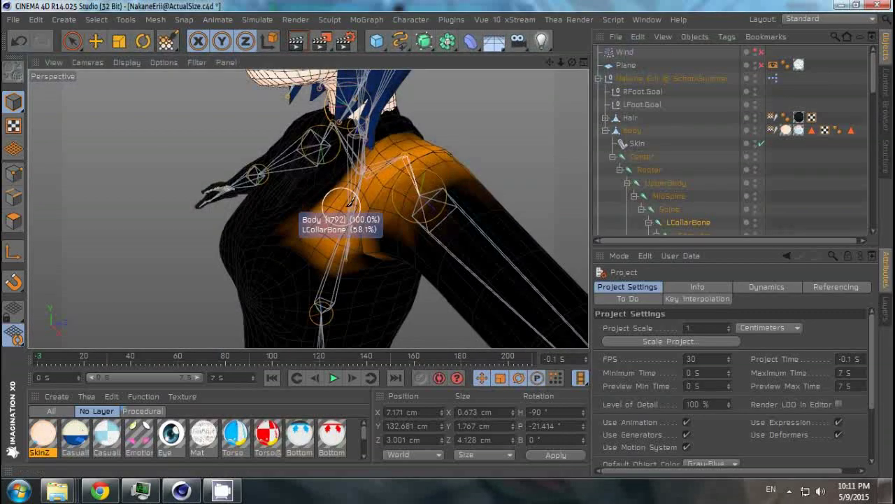
Select RShoulder and paint its influence into the right armpit
left_click_drag(488, 221, 480, 207, "alt")
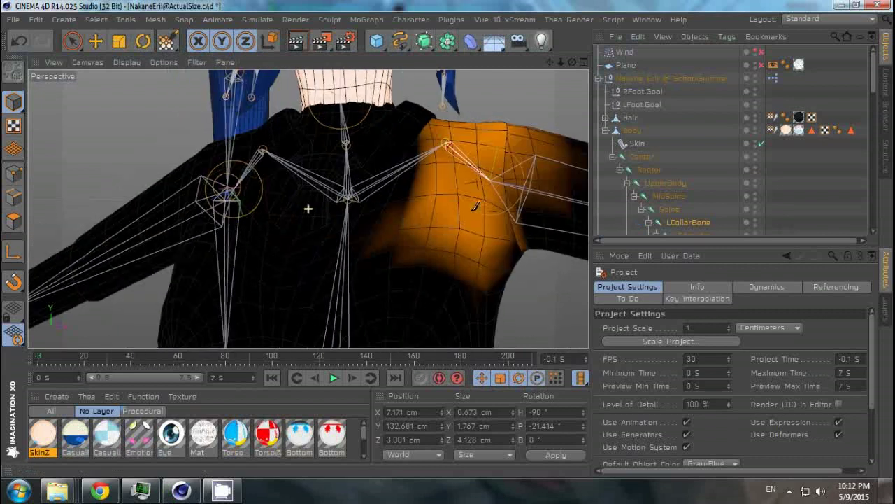
left_click(692, 182)
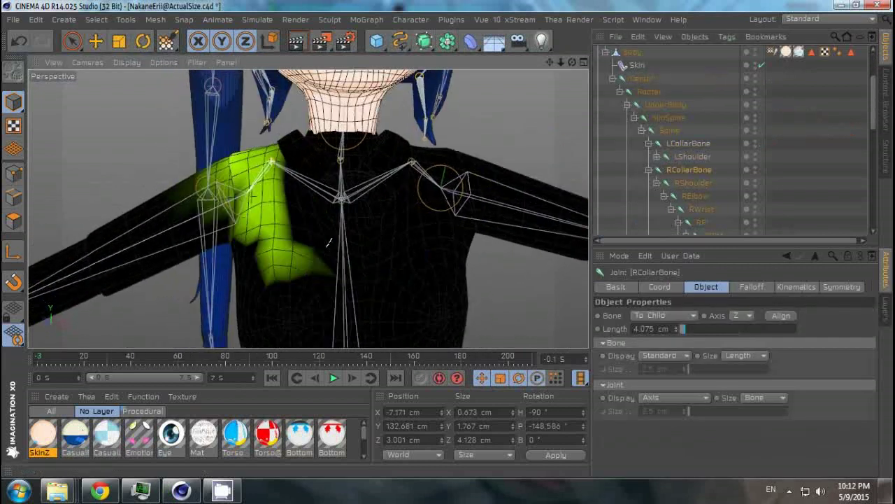
left_click_drag(249, 179, 570, 290, "alt")
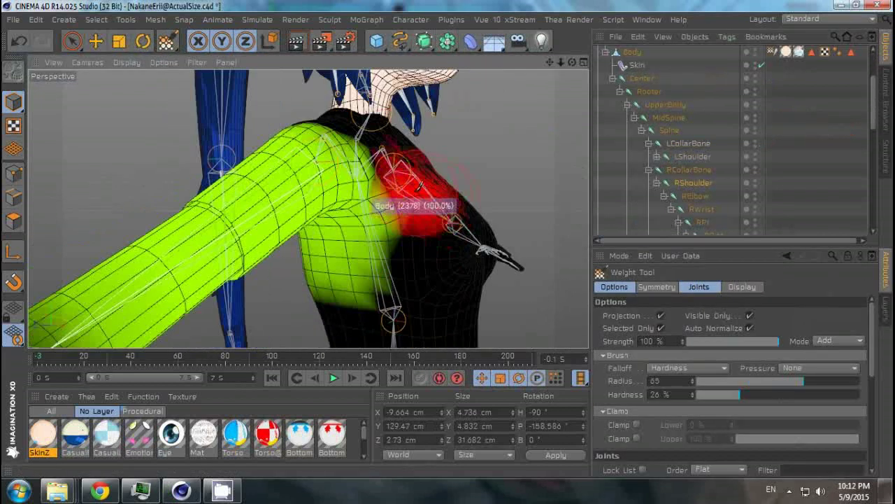
left_click_drag(480, 182, 315, 209, "alt")
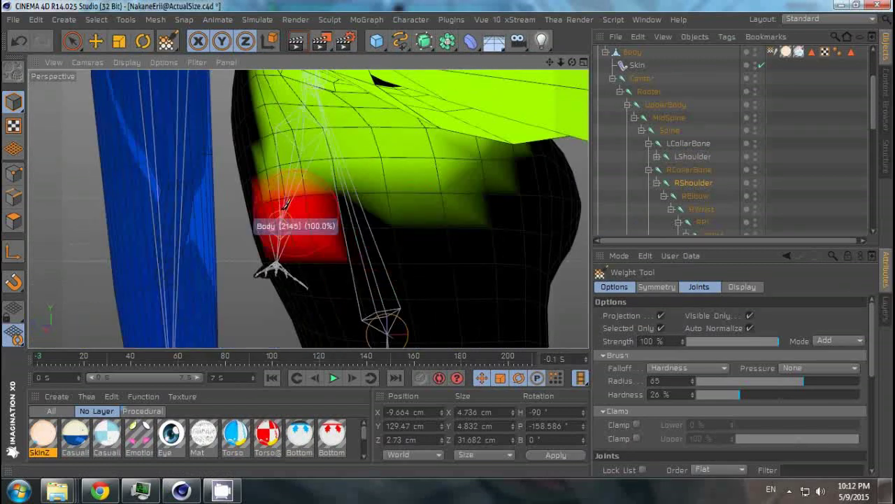
left_click_drag(285, 179, 318, 222, "alt")
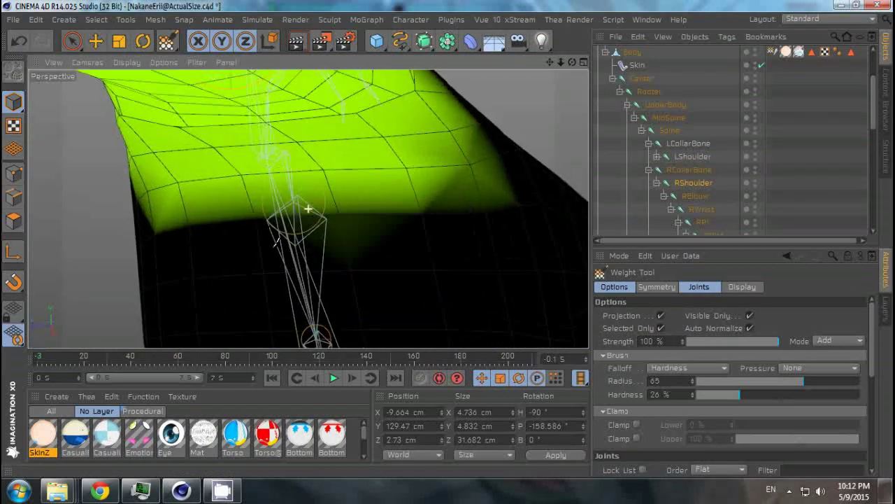
mouse_move(484, 179)
left_mouse_down("alt")
mouse_move(203, 234)
mouse_move(399, 266)
mouse_move(216, 124)
mouse_move(382, 242)
mouse_move(448, 239)
mouse_move(274, 227)
left_mouse_up("alt")
Switch the brush to Smooth and blend the RShoulder weights under the shoulder
left_click(839, 340)
left_click(833, 377)
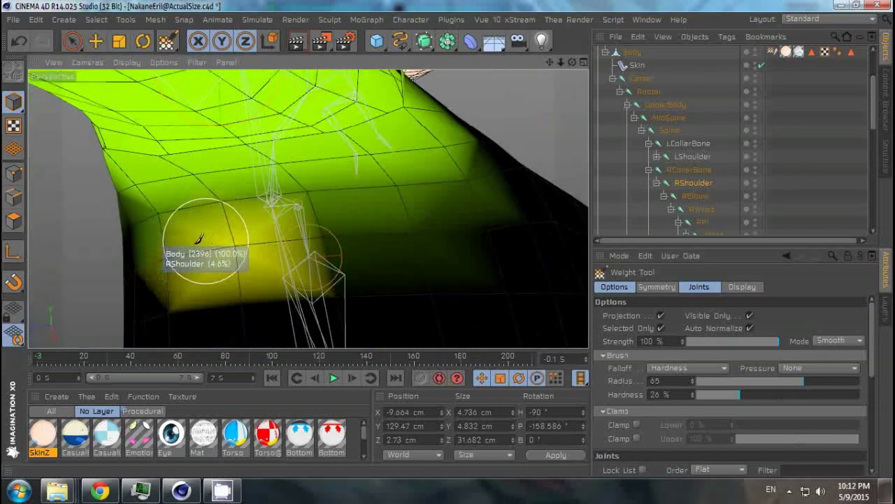
left_click_drag(209, 235, 294, 204, "alt")
key("r")
scroll(268, 236, "down", 3)
left_click(168, 41)
left_click(226, 80)
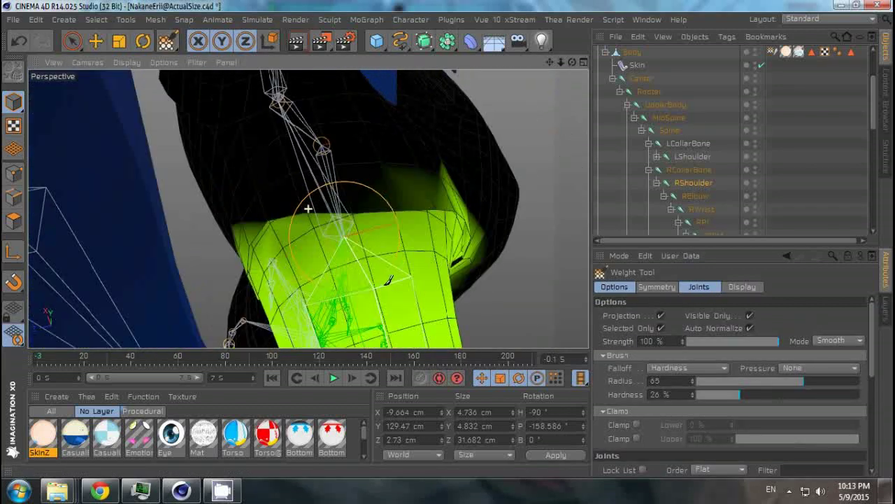
mouse_move(354, 272)
left_mouse_down("alt")
mouse_move(328, 242)
mouse_move(331, 121)
left_mouse_up("alt")
Select LShoulder, test-rotate the left arm, and undo back to the T-pose
key("r")
left_click(718, 143)
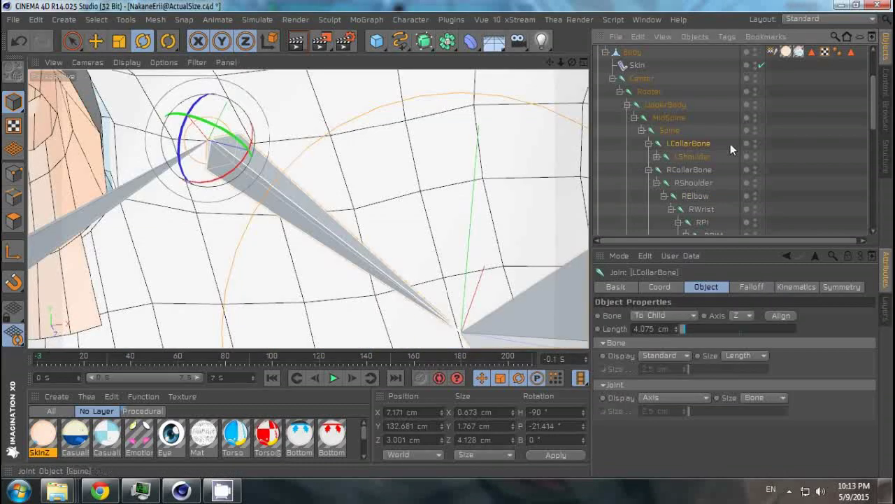
left_click(692, 156)
key("h")
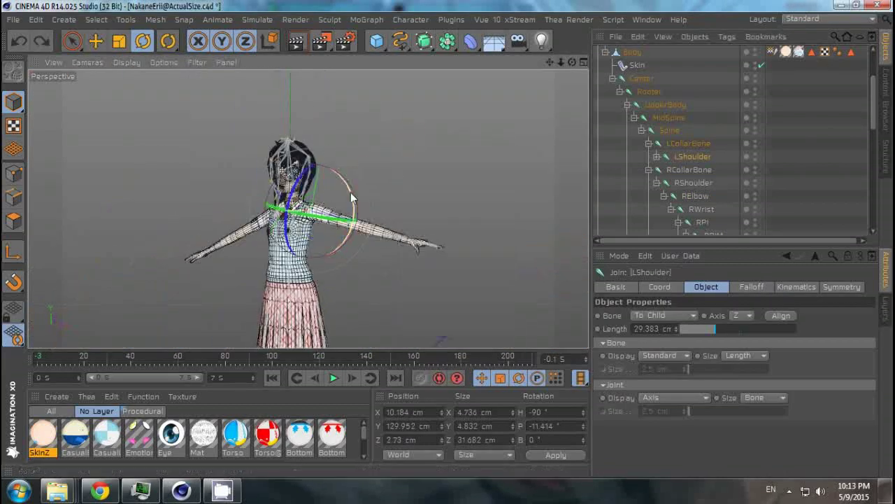
key("ctrl+z")
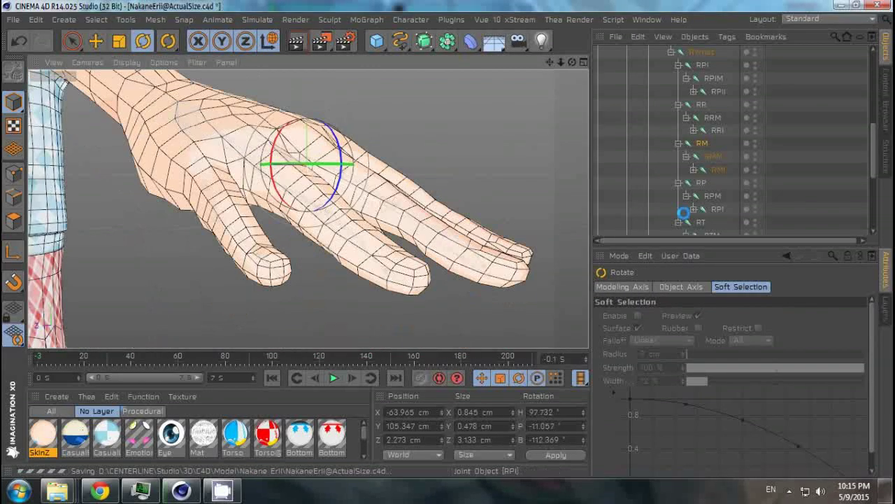
Zoom and orbit around the weighted right-hand finger segment
scroll(357, 207, "up", 5)
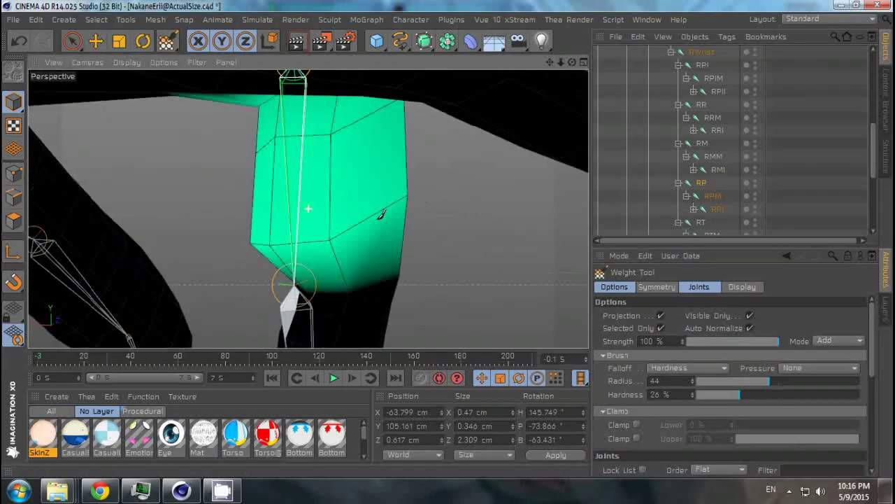
mouse_move(352, 257)
left_mouse_down("alt")
mouse_move(386, 198)
mouse_move(280, 164)
left_mouse_up("alt")
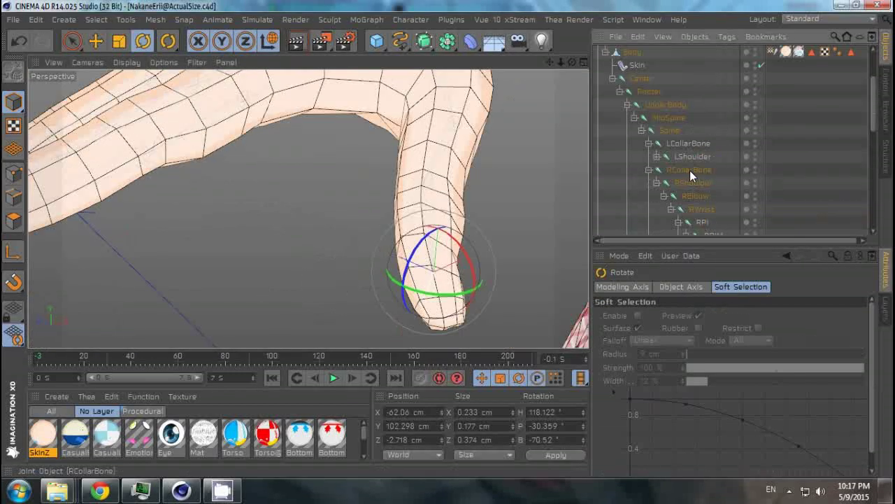
Test-rotate RCollarBone by swinging the right arm up, then undo to the T-pose
left_click(689, 170)
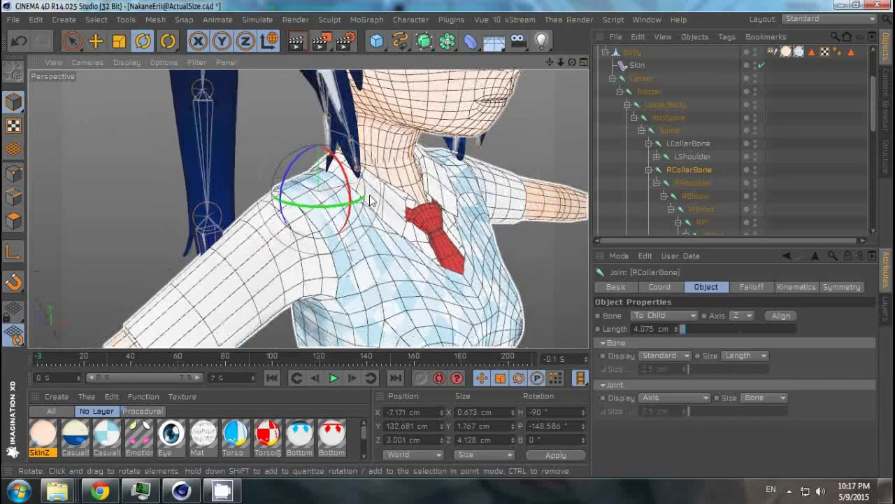
left_click_drag(413, 180, 197, 194)
middle_click_drag(333, 250, 273, 136, "alt")
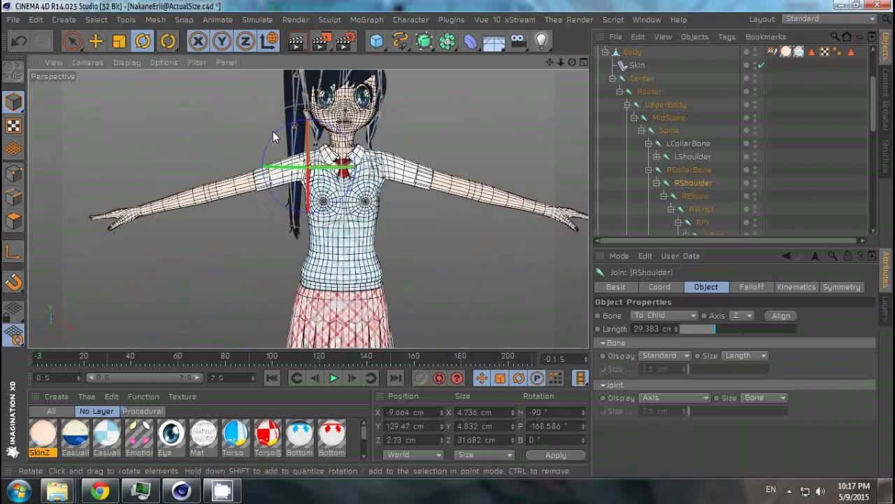
left_click_drag(455, 231, 516, 257)
key("ctrl+z")
scroll(329, 203, "up", 5)
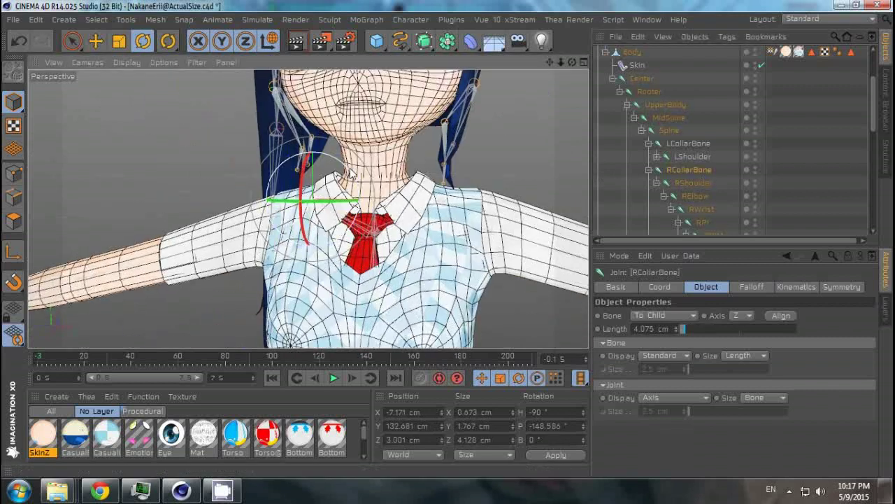
Paint light RShoulder weight along the armpit edge at 30% brush strength
left_click(411, 20)
left_click(440, 161)
left_click_drag(315, 209, 502, 278, "alt")
left_click_drag(435, 270, 157, 203, "alt")
left_click(694, 183)
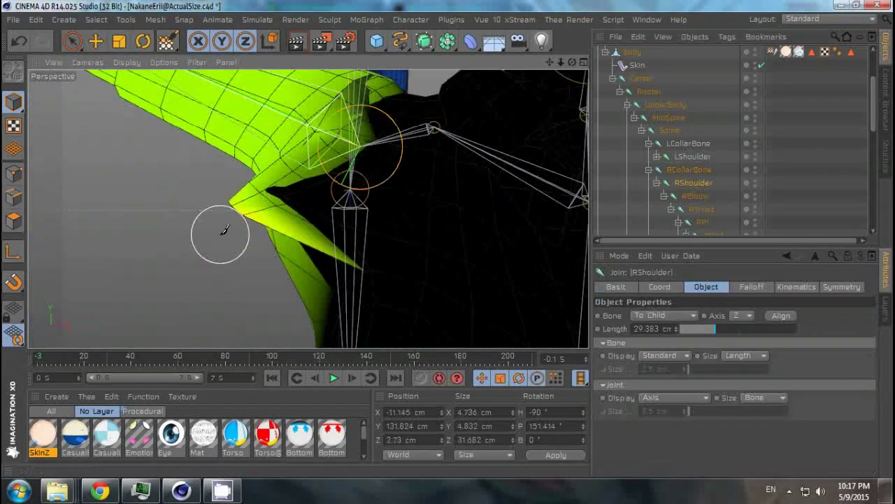
scroll(224, 230, "up", 3)
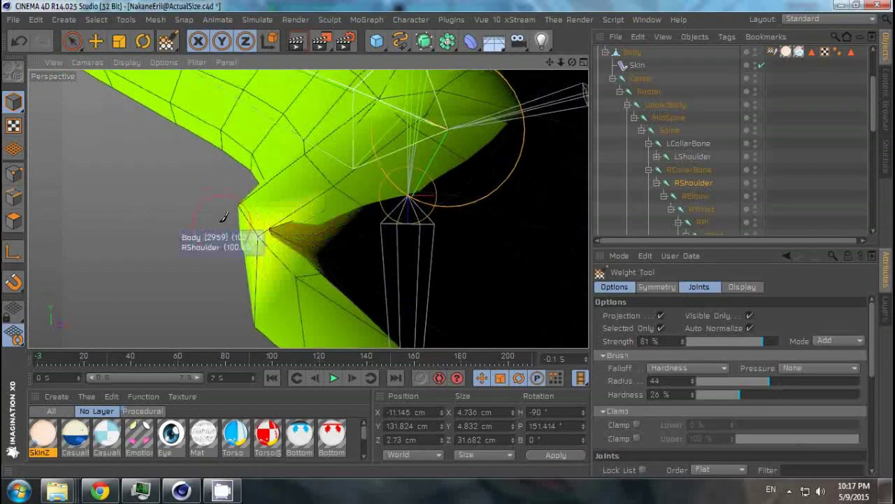
left_click_drag(213, 234, 200, 179, "alt")
mouse_move(228, 224)
left_mouse_down("alt")
mouse_move(214, 254)
mouse_move(322, 189)
mouse_move(394, 236)
mouse_move(328, 203)
mouse_move(310, 290)
mouse_move(406, 139)
mouse_move(375, 200)
mouse_move(259, 231)
mouse_move(273, 206)
left_mouse_up("alt")
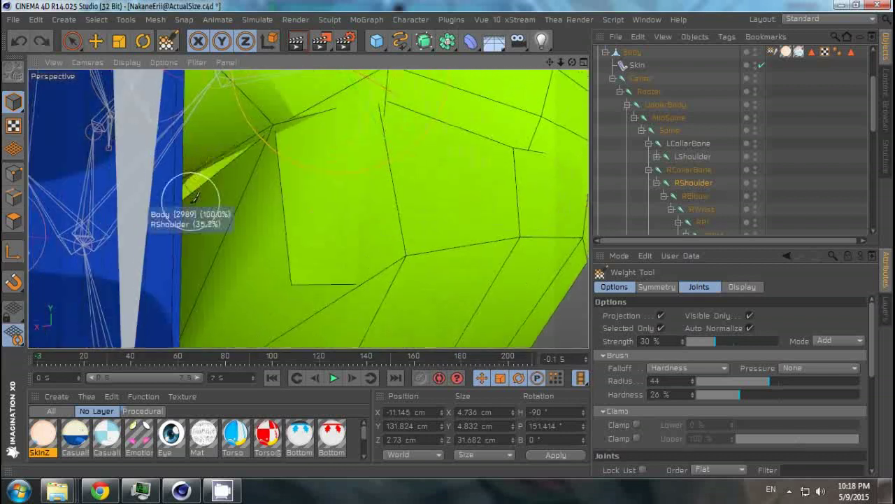
left_click_drag(215, 193, 425, 196, "alt")
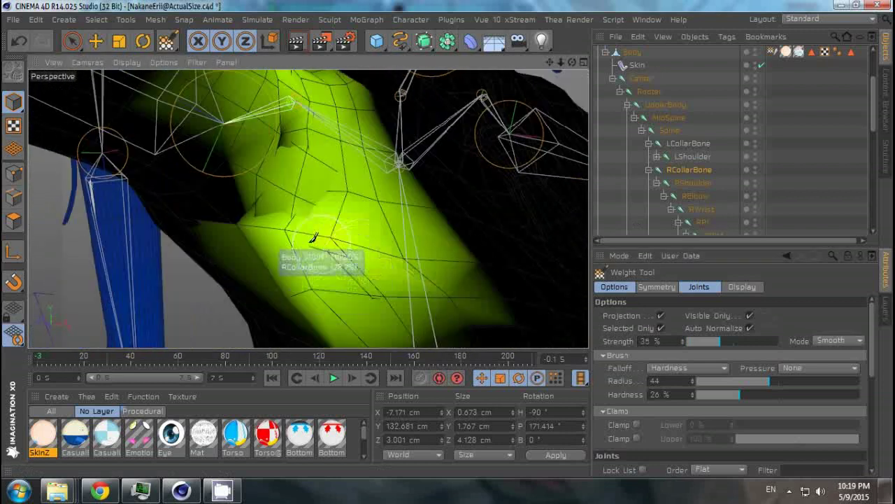
Smooth RCollarBone weights over the shoulder, then raise the right arm to test
left_click_drag(322, 217, 402, 290, "alt")
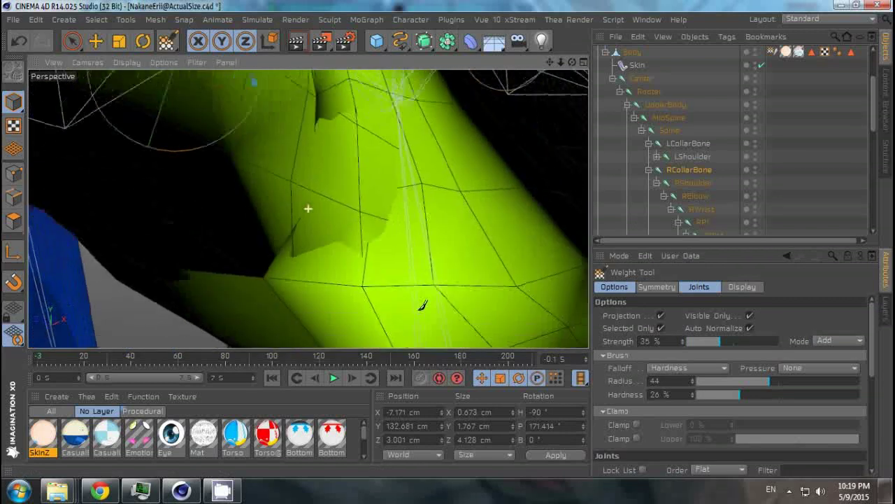
mouse_move(305, 184)
left_mouse_down("alt")
mouse_move(280, 168)
mouse_move(288, 158)
left_mouse_up("alt")
left_click(277, 164)
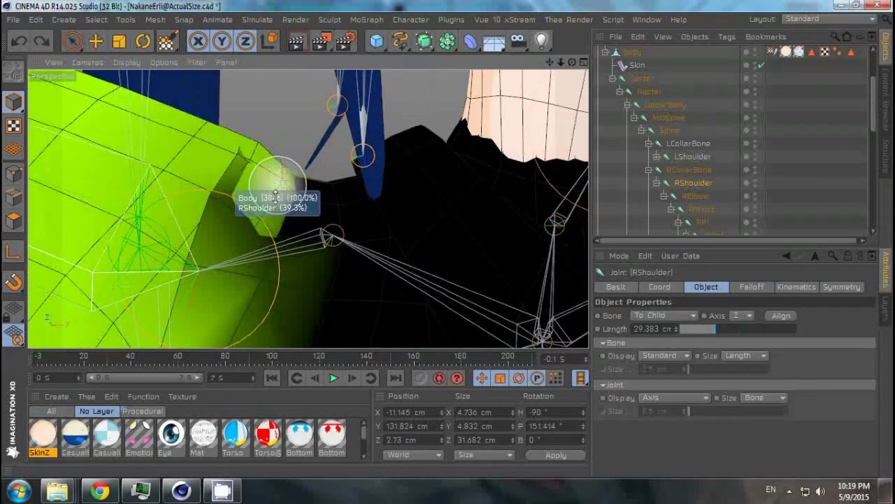
key("r")
mouse_move(370, 193)
left_mouse_down()
mouse_move(323, 214)
mouse_move(294, 196)
left_mouse_up()
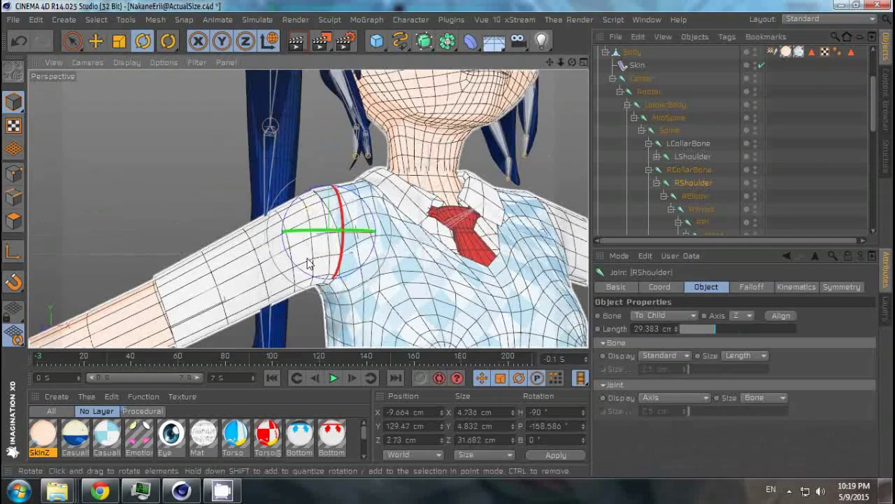
Compare the shoulder joints, then select Neck and tilt it to test deformation
scroll(689, 140, "down", 3)
left_click(694, 104)
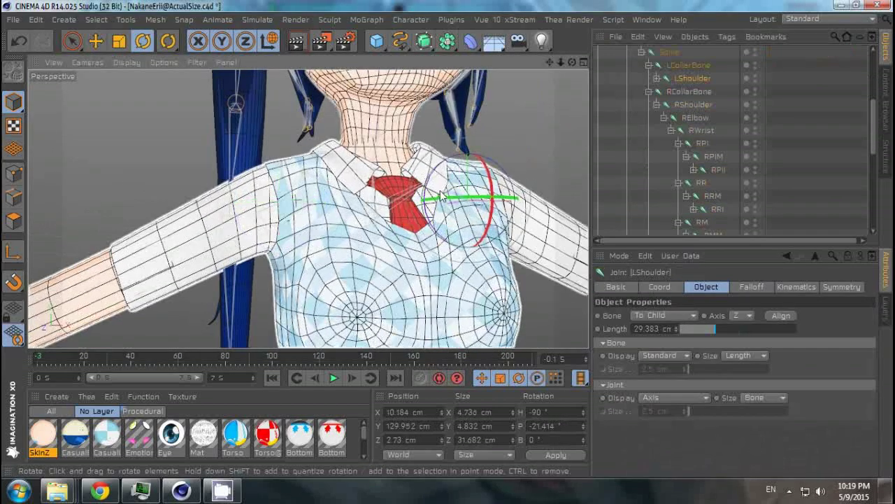
left_click(694, 104)
scroll(403, 262, "up", 3)
scroll(404, 262, "up", 3)
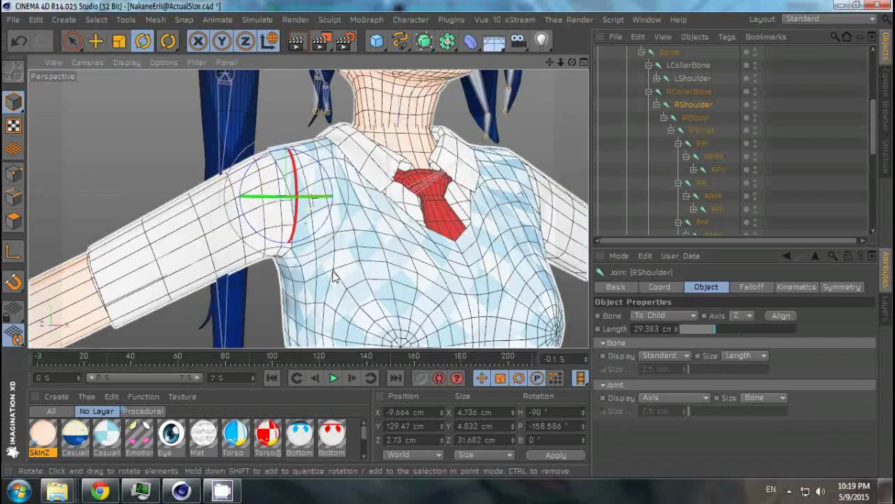
scroll(403, 262, "down", 3)
left_click(276, 175)
scroll(275, 175, "up", 2)
left_click_drag(272, 229, 299, 193)
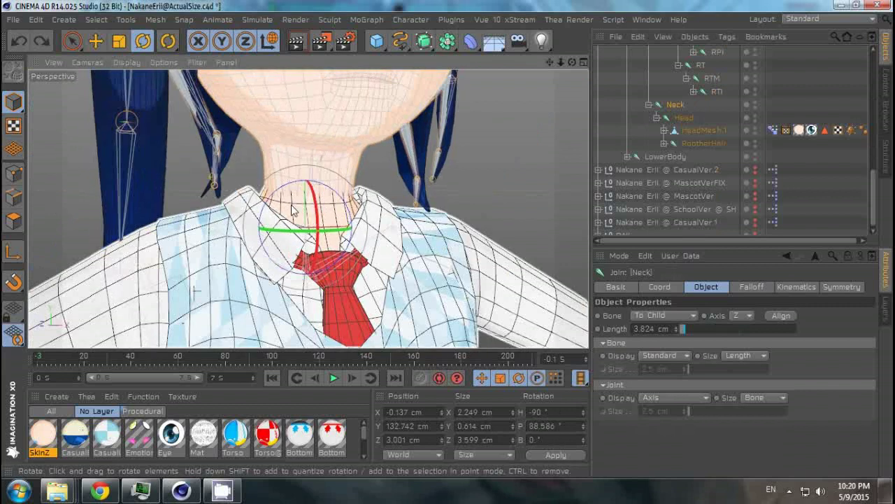
Smooth the Neck weights into the collar and select the tie polygons
key("space")
left_click(199, 105)
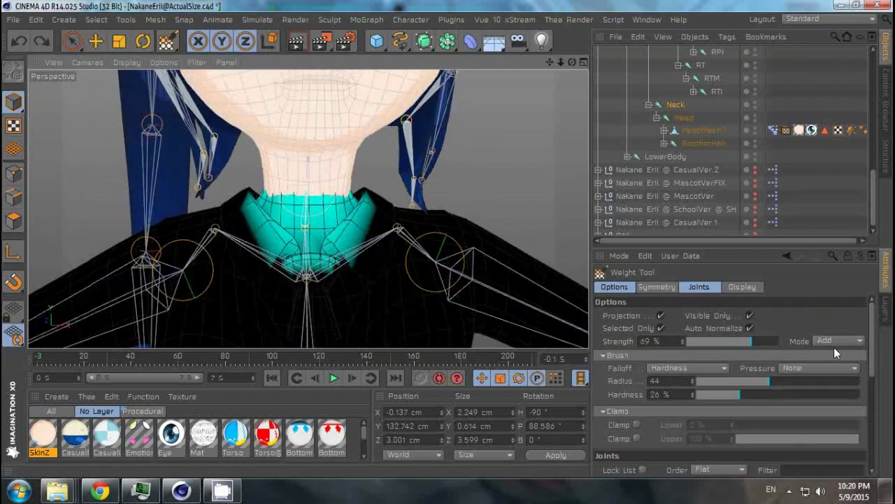
left_click_drag(221, 219, 439, 210, "alt")
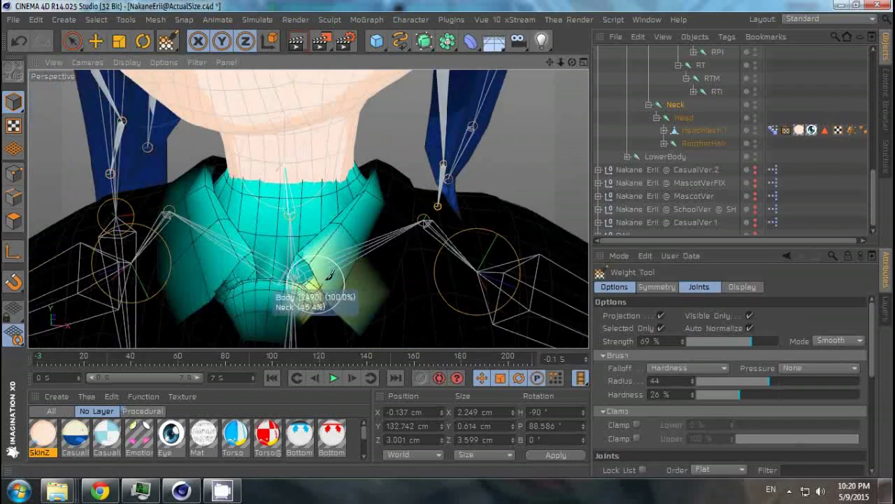
left_click_drag(344, 265, 420, 210, "alt")
key("r")
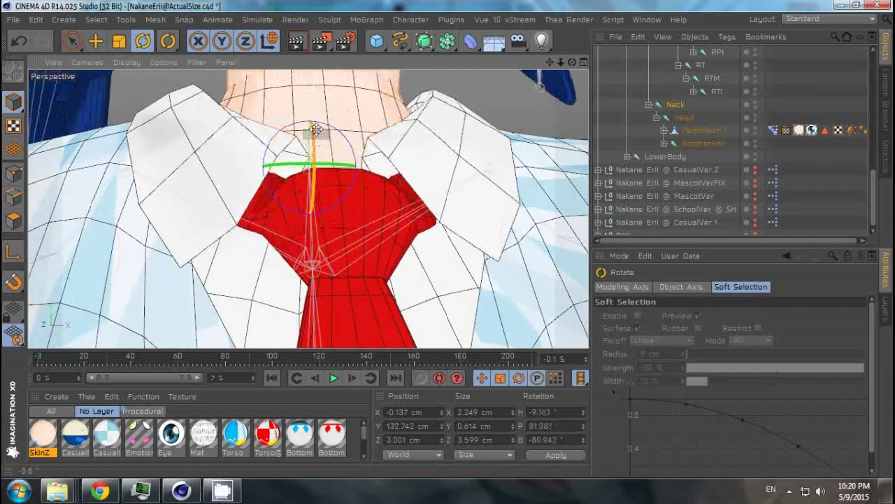
left_click(444, 206)
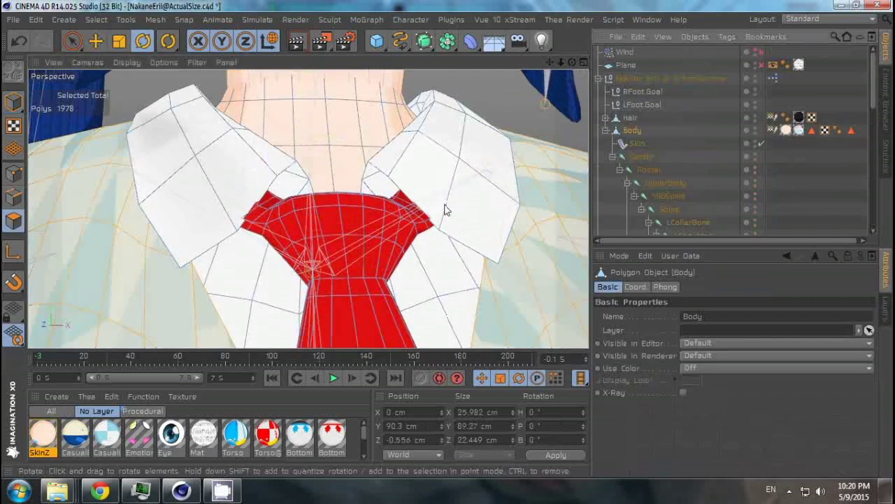
key("space")
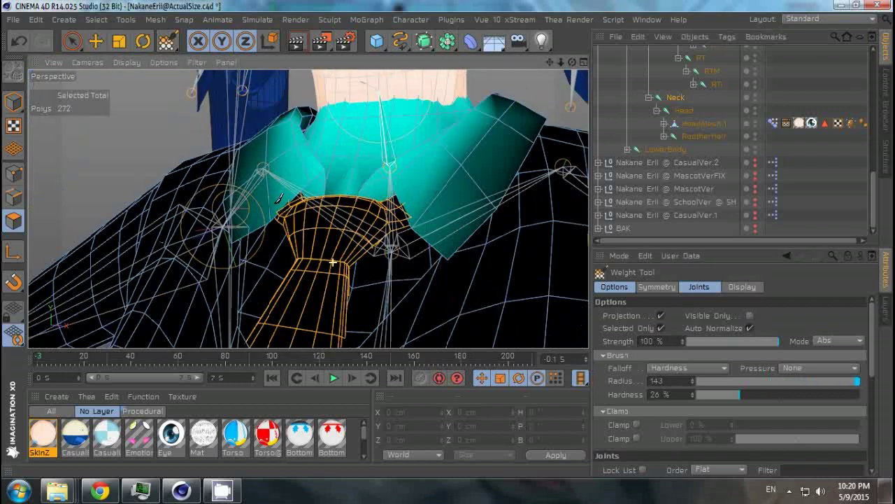
Rotate the Neck joint, undo, and rotate again to check the collar deformation
left_click(675, 97)
key("r")
key("ctrl+z")
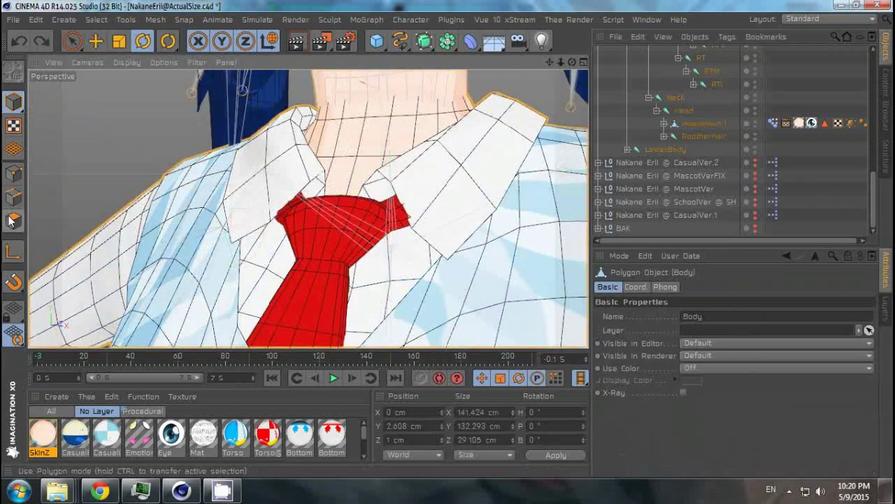
key("ctrl+z")
key("ctrl+z")
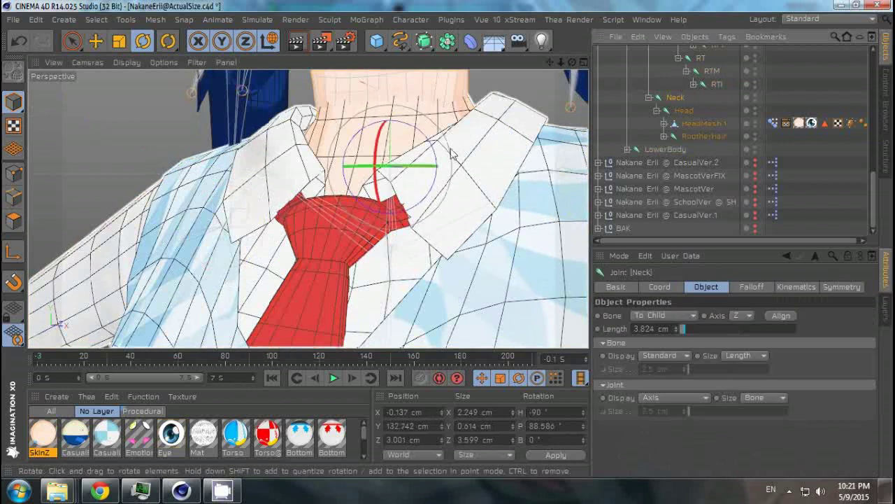
left_click_drag(370, 170, 416, 173, "alt")
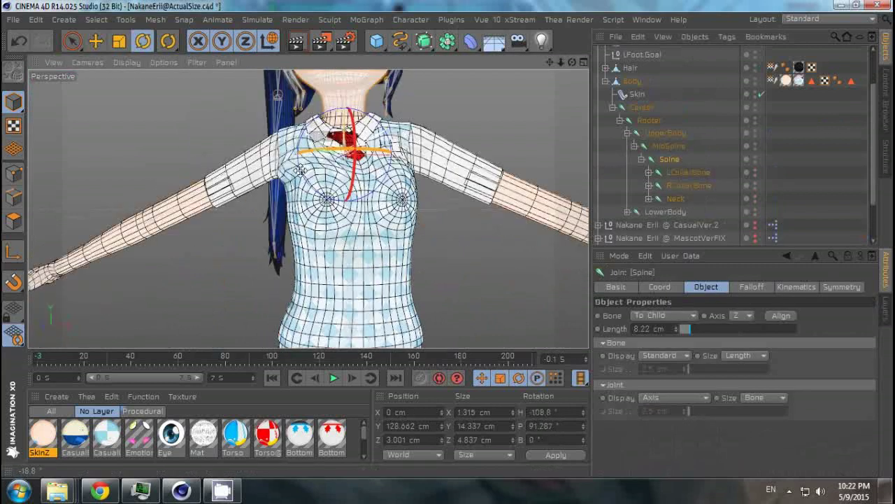
Paint Spine weight onto the front of the chest with the Weight Tool
left_click(168, 41)
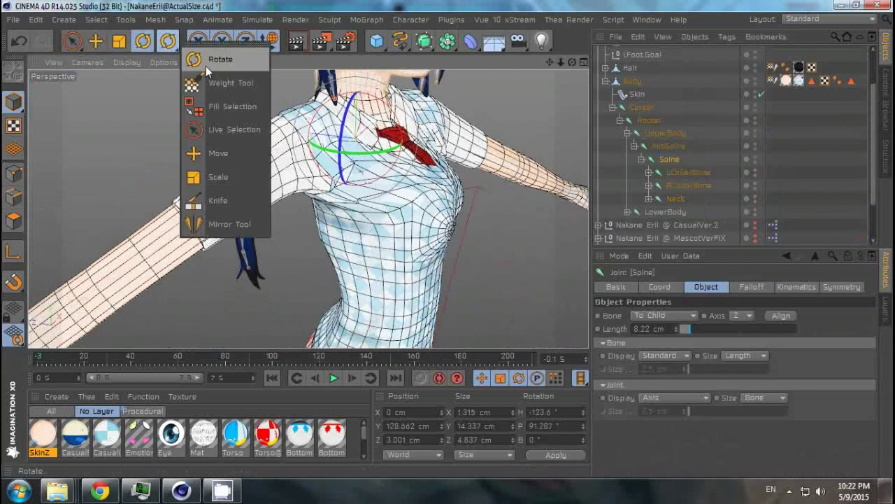
left_click(217, 83)
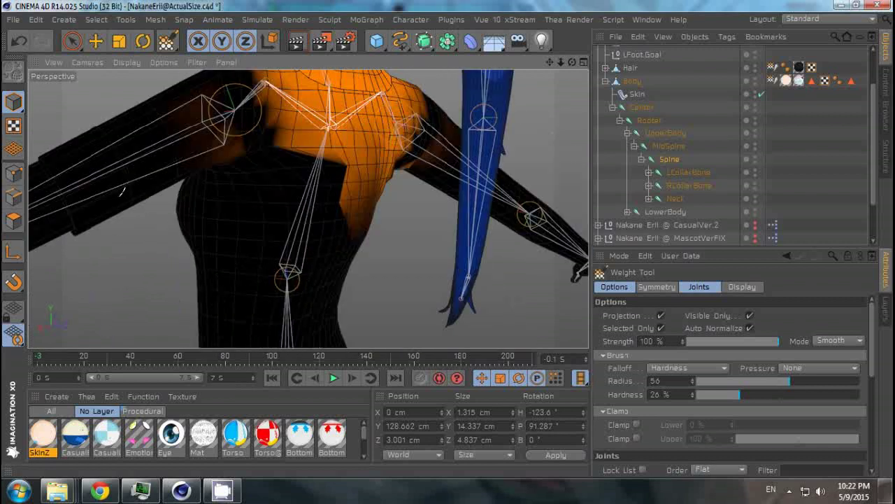
left_click_drag(122, 191, 293, 226, "alt")
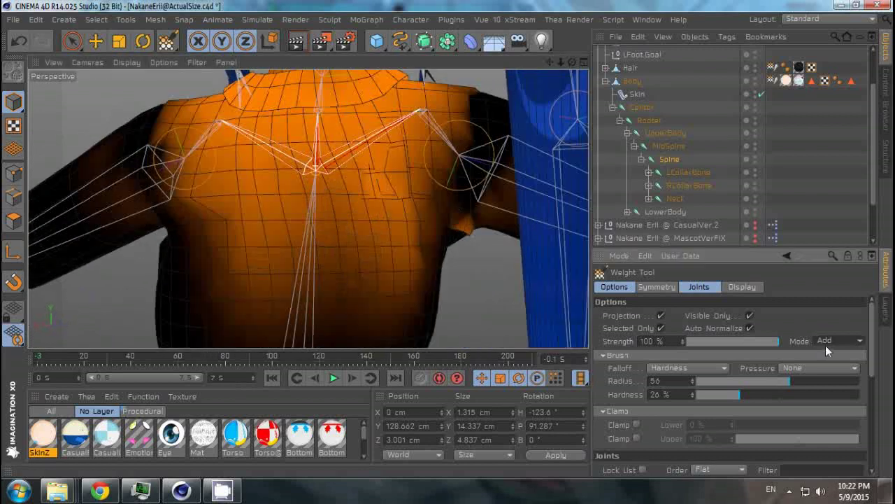
scroll(344, 172, "up", 2)
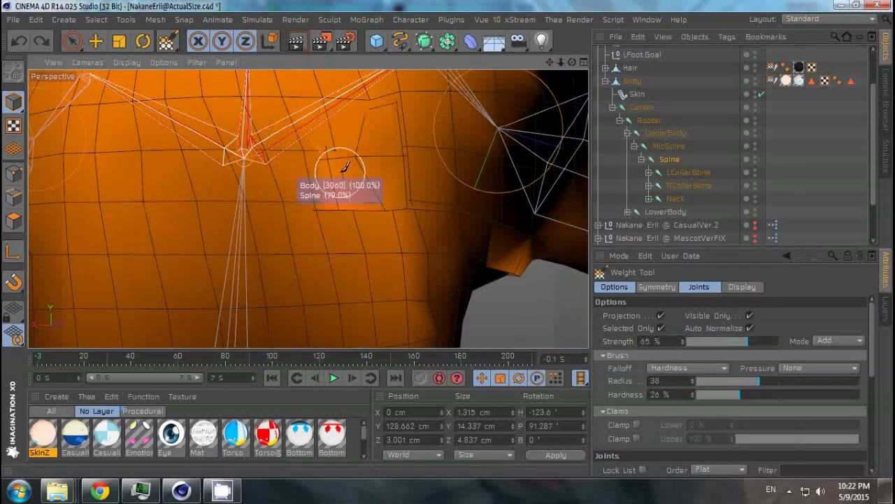
left_click_drag(345, 168, 384, 250, "alt")
mouse_move(402, 199)
left_mouse_down()
mouse_move(397, 237)
mouse_move(424, 194)
mouse_move(379, 197)
mouse_move(399, 206)
mouse_move(419, 196)
left_mouse_up()
Smooth the Spine weights across the chest and near the shoulder, then bend the Spine
mouse_move(491, 195)
left_mouse_down("alt")
mouse_move(226, 223)
mouse_move(354, 231)
mouse_move(353, 207)
left_mouse_up("alt")
scroll(226, 222, "down", 3)
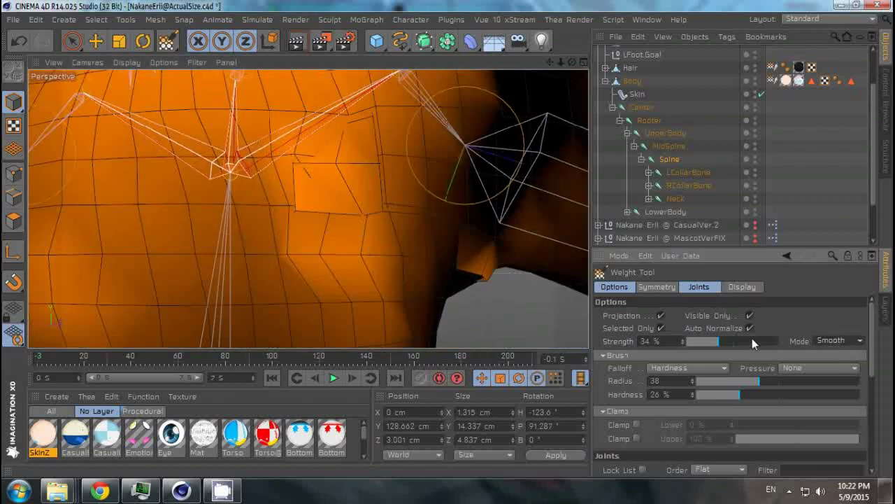
scroll(326, 183, "up", 3)
left_click_drag(464, 210, 319, 238, "alt")
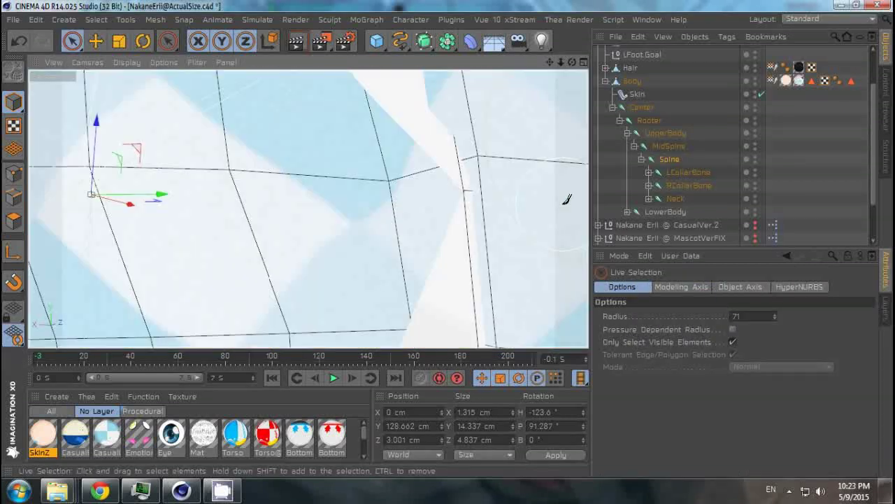
left_click(669, 185)
mouse_move(492, 180)
left_mouse_down("alt")
mouse_move(432, 186)
mouse_move(372, 268)
mouse_move(314, 158)
mouse_move(508, 231)
mouse_move(422, 280)
mouse_move(346, 266)
mouse_move(503, 254)
mouse_move(310, 206)
mouse_move(447, 189)
left_mouse_up("alt")
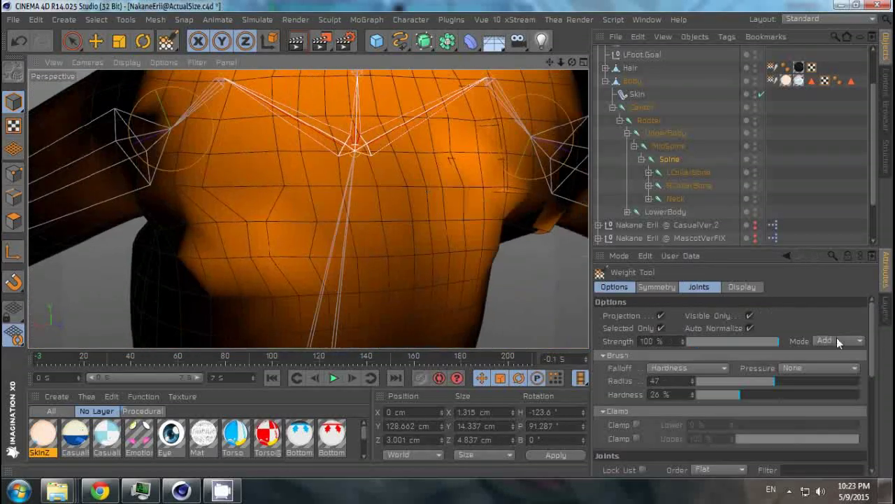
left_click_drag(358, 162, 434, 154, "alt")
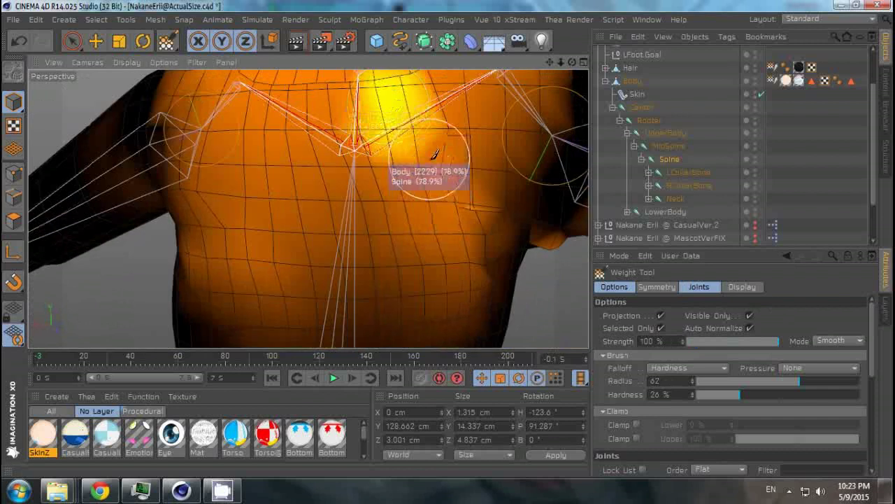
mouse_move(501, 159)
left_mouse_down("alt")
mouse_move(309, 208)
mouse_move(488, 176)
mouse_move(393, 321)
mouse_move(314, 209)
mouse_move(420, 189)
left_mouse_up("alt")
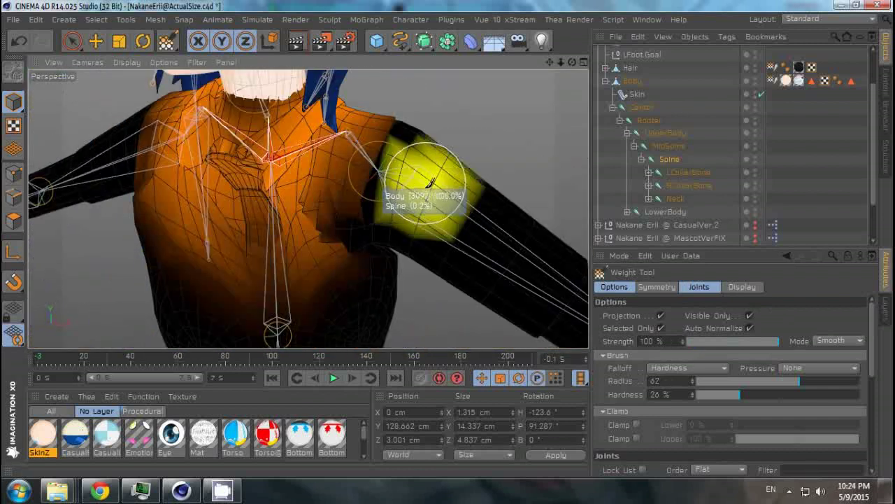
key("r")
left_click_drag(302, 202, 208, 224, "alt")
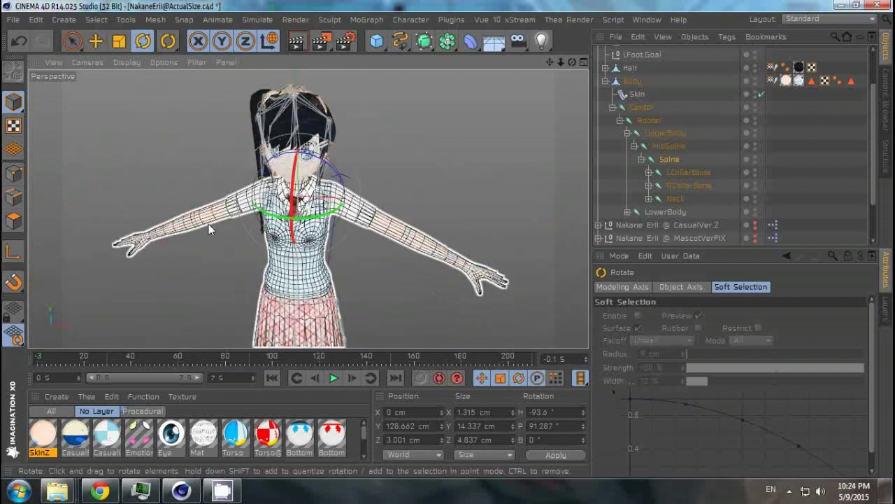
Open the body's Weight tag and select the LCollarBone and UpperBody joints
scroll(390, 180, "up", 3)
left_click(772, 80)
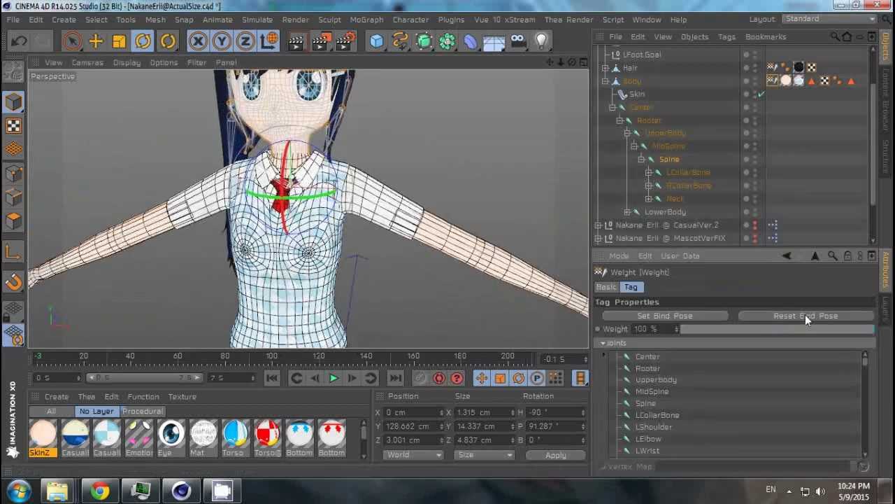
left_click(680, 171)
scroll(366, 192, "down", 4)
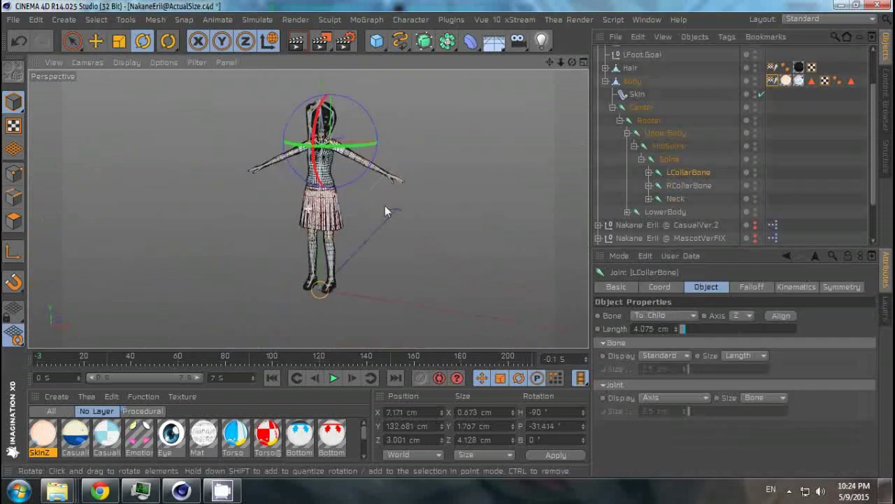
scroll(384, 210, "up", 3)
left_click(266, 231)
scroll(254, 221, "down", 2)
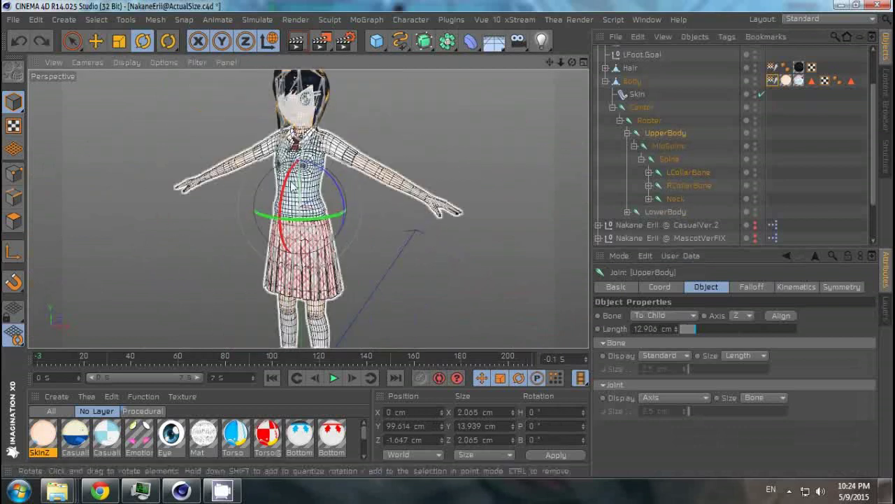
scroll(227, 289, "up", 4)
Switch to the Weight Tool and review the MidSpine and Spine weights around the back
left_click(168, 40)
left_click(214, 80)
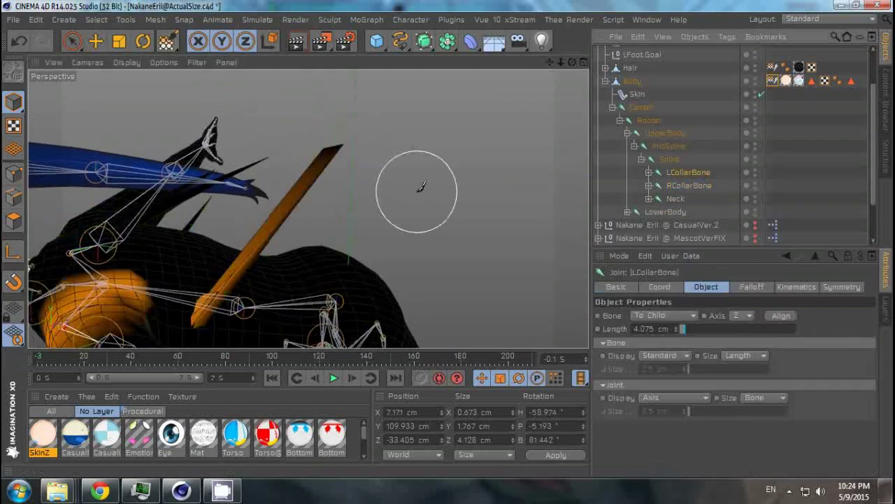
left_click(669, 145)
mouse_move(410, 175)
left_mouse_down("alt")
mouse_move(380, 250)
mouse_move(420, 180)
mouse_move(429, 91)
mouse_move(518, 115)
mouse_move(480, 152)
mouse_move(438, 165)
mouse_move(464, 168)
mouse_move(190, 237)
mouse_move(419, 210)
left_mouse_up("alt")
left_click(670, 159)
mouse_move(315, 210)
left_mouse_down("alt")
mouse_move(373, 196)
mouse_move(362, 217)
left_mouse_up("alt")
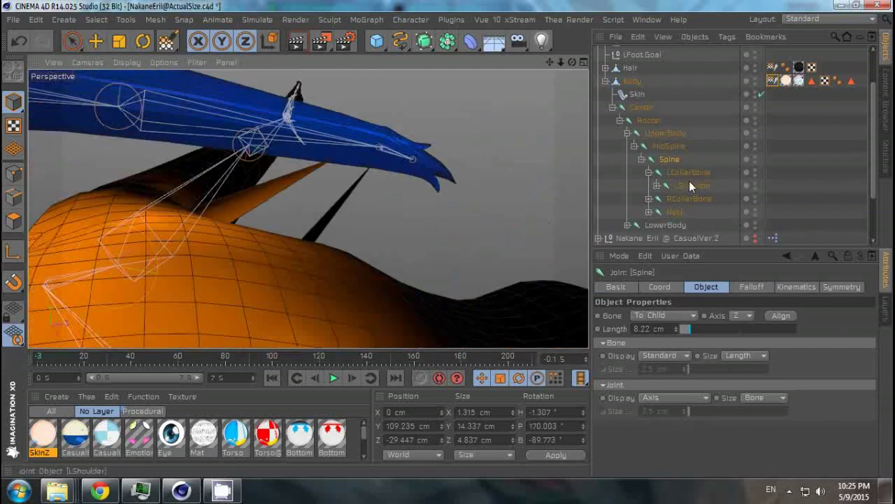
Paint more RShoulder weight onto the right armpit at 39% strength
left_click(649, 198)
left_click(689, 199)
left_click_drag(410, 170, 294, 210, "alt")
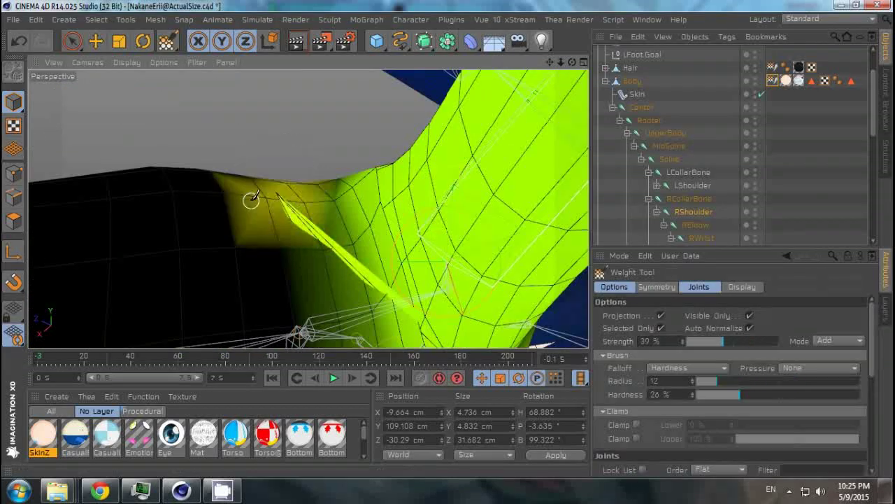
scroll(301, 182, "down", 5)
Bend the upper body forward and sideways, then lower both arms to test the rig
left_click(670, 145)
key("r")
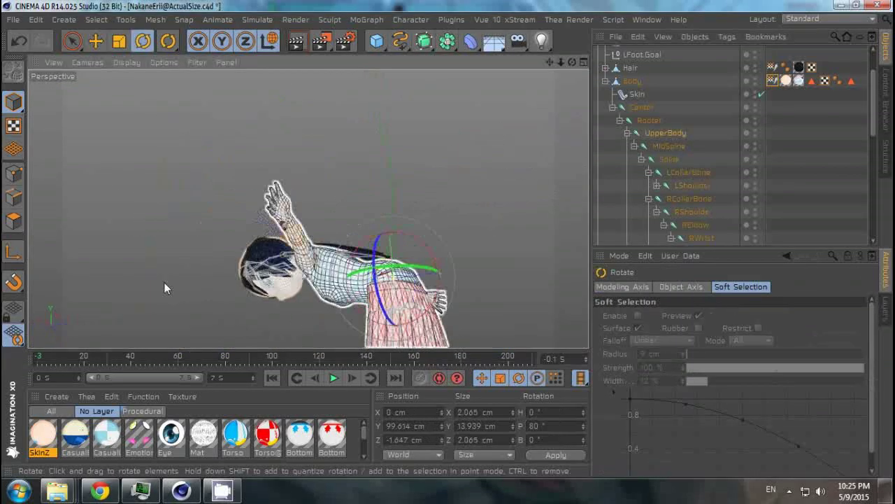
left_click_drag(164, 286, 400, 274, "alt")
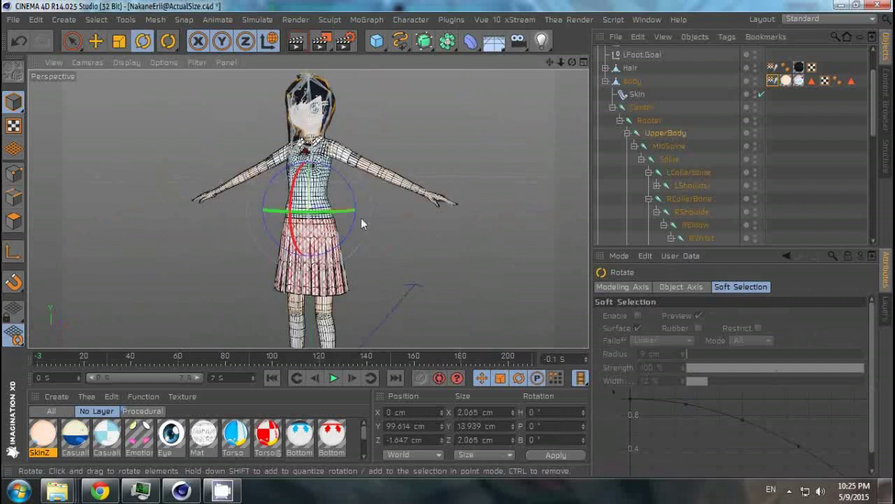
left_click_drag(361, 217, 364, 231)
left_click(692, 185)
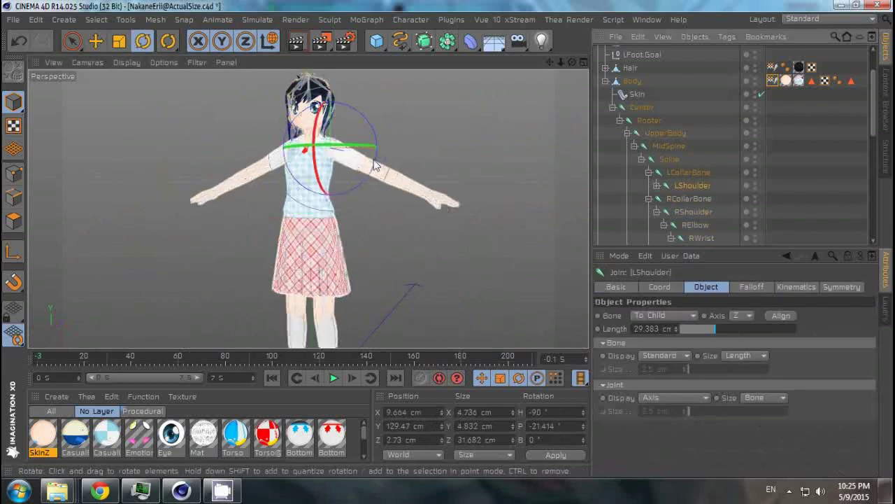
left_click_drag(399, 175, 412, 213)
left_click(692, 212)
left_click_drag(420, 168, 414, 203)
scroll(420, 210, "up", 5)
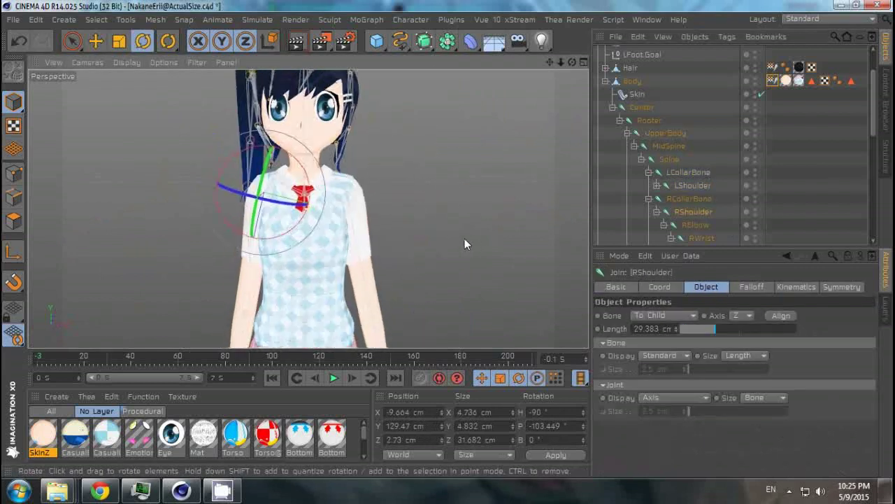